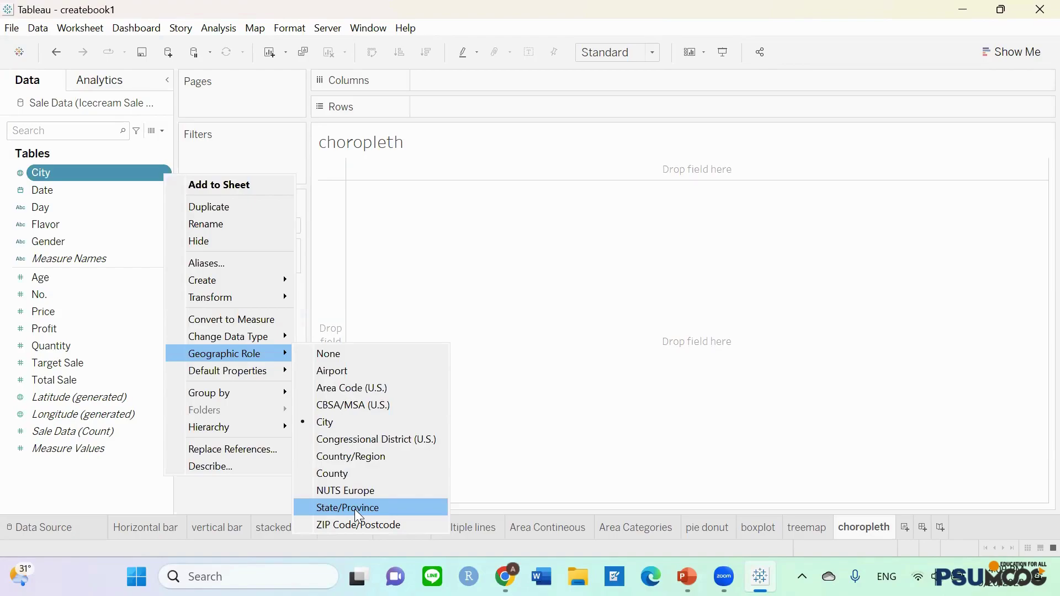
# - Assign the State/Province geographic role to the City field and place City on Rows
pyautogui.click(355, 509)
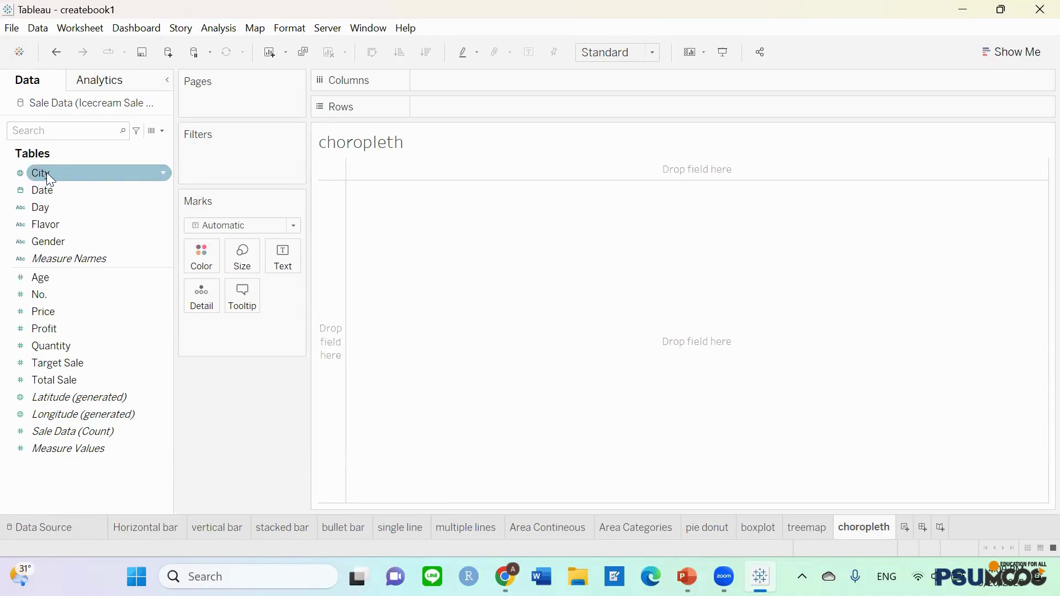
pyautogui.moveTo(46, 173); pyautogui.dragTo(459, 111)
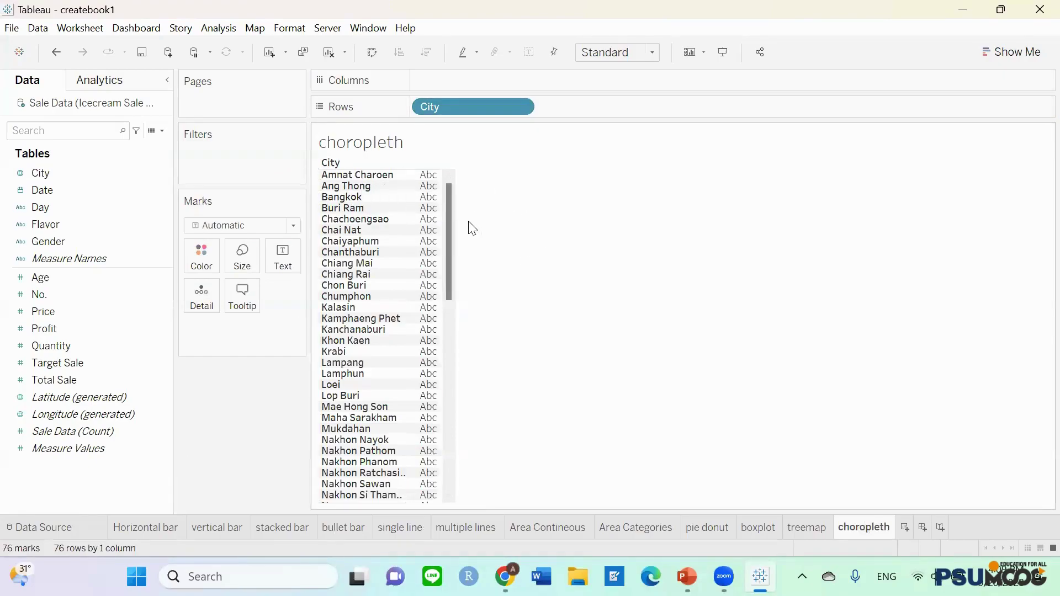
pyautogui.moveTo(449, 195)
pyautogui.mouseDown()
pyautogui.moveTo(473, 393)
pyautogui.moveTo(459, 177)
pyautogui.mouseUp()
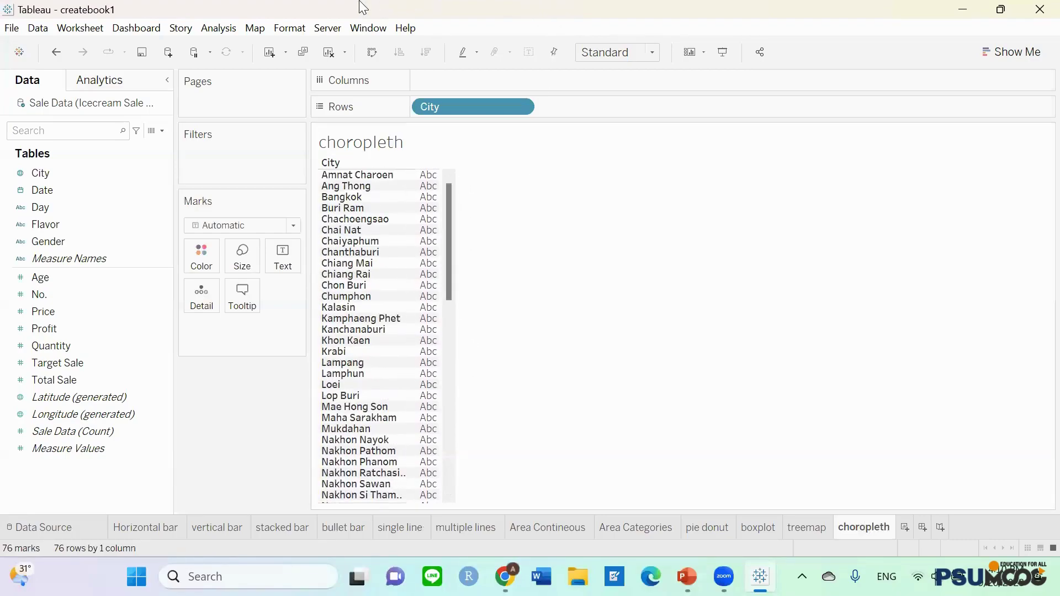
# - Check how the City values match Thailand's state/province locations in Edit Locations, and close it without changes
pyautogui.click(255, 29)
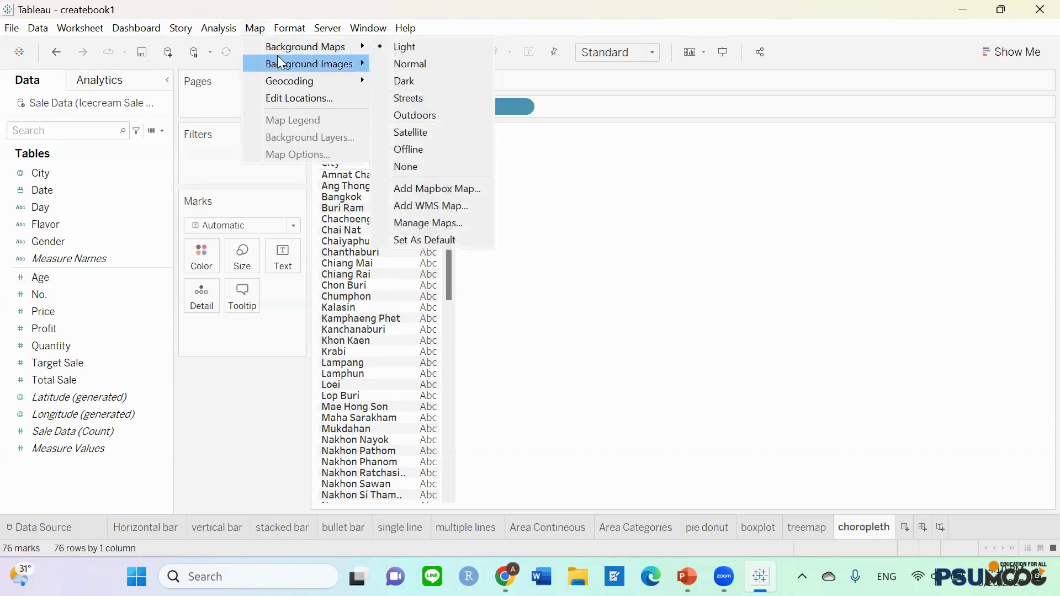
pyautogui.moveTo(281, 69)
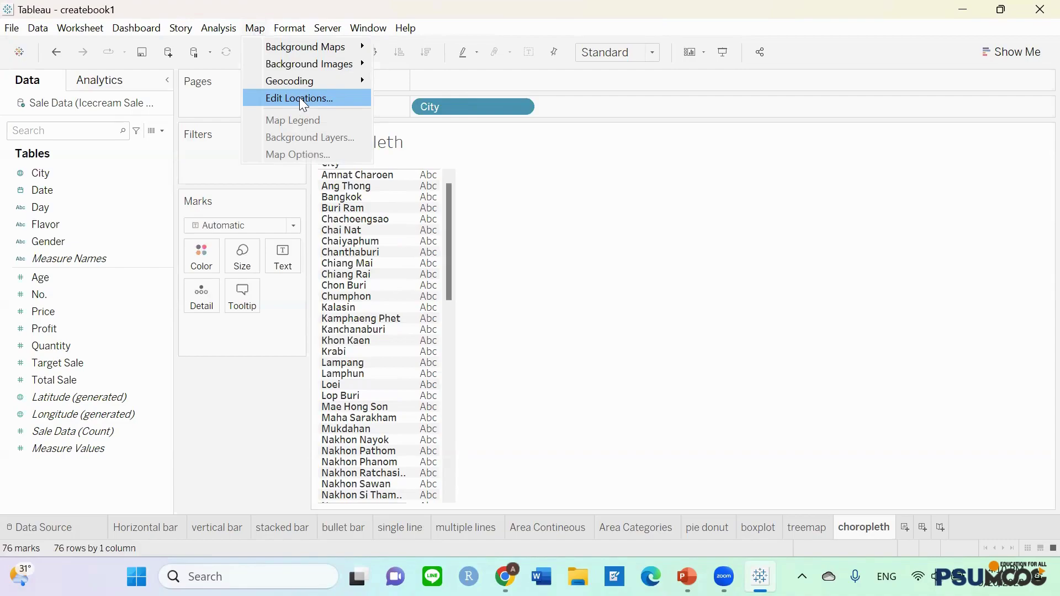
pyautogui.click(299, 98)
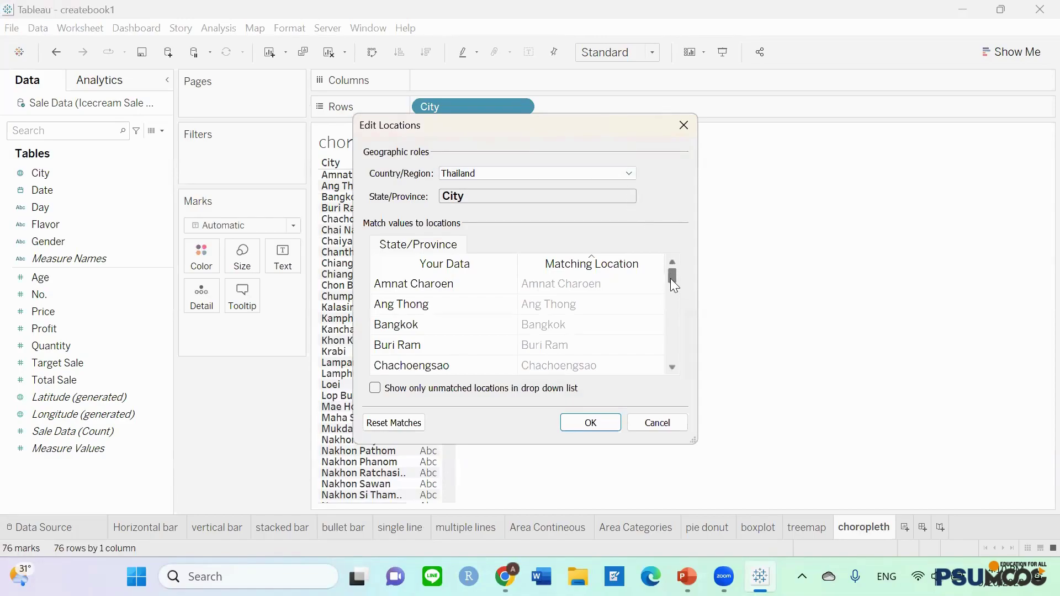
pyautogui.moveTo(670, 272)
pyautogui.mouseDown()
pyautogui.moveTo(670, 369)
pyautogui.moveTo(675, 269)
pyautogui.mouseUp()
pyautogui.moveTo(672, 274)
pyautogui.mouseDown()
pyautogui.moveTo(674, 350)
pyautogui.moveTo(672, 290)
pyautogui.mouseUp()
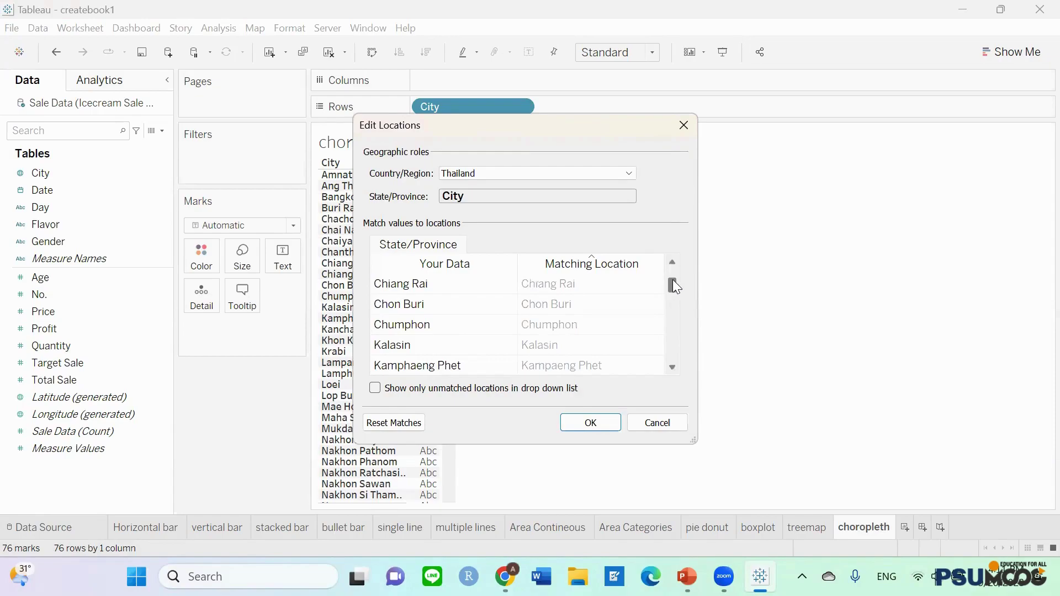
pyautogui.click(641, 287)
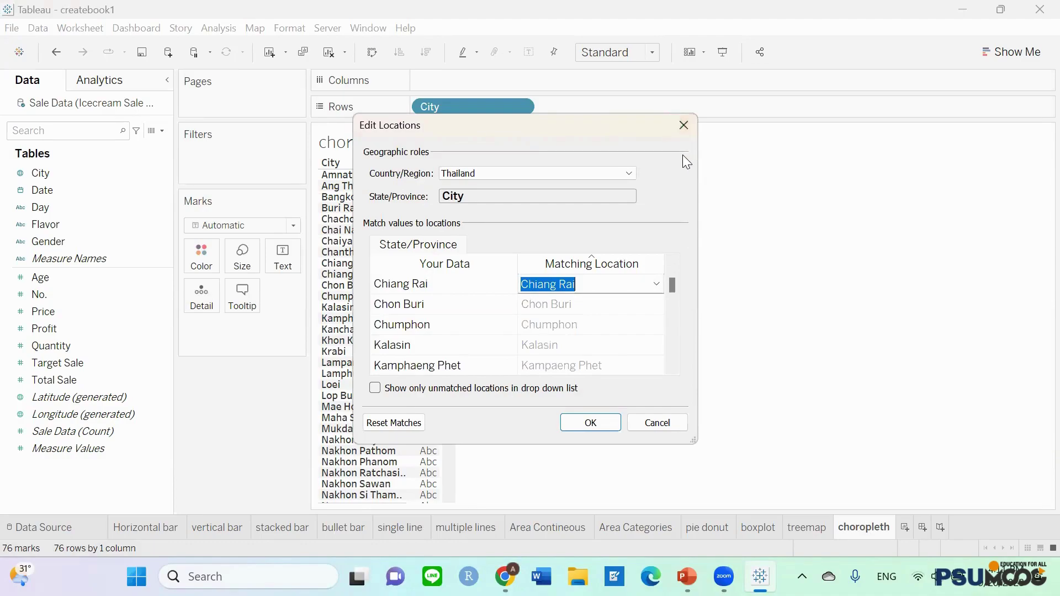
pyautogui.click(683, 127)
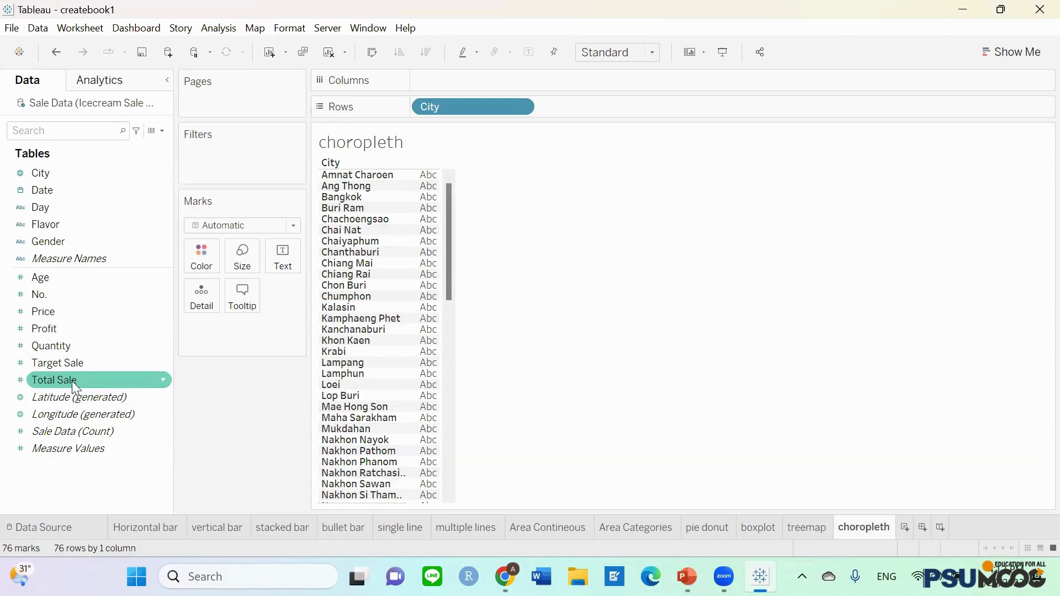
# - Add Total Sale to Rows beside City and convert the view to a symbol map
pyautogui.moveTo(72, 381); pyautogui.dragTo(629, 107)
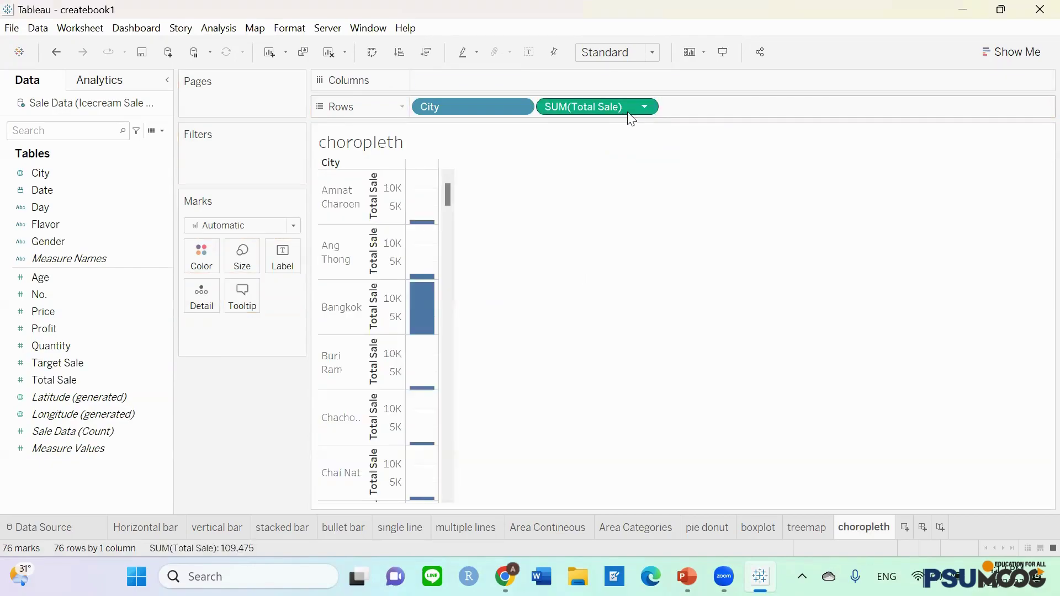
pyautogui.click(1012, 51)
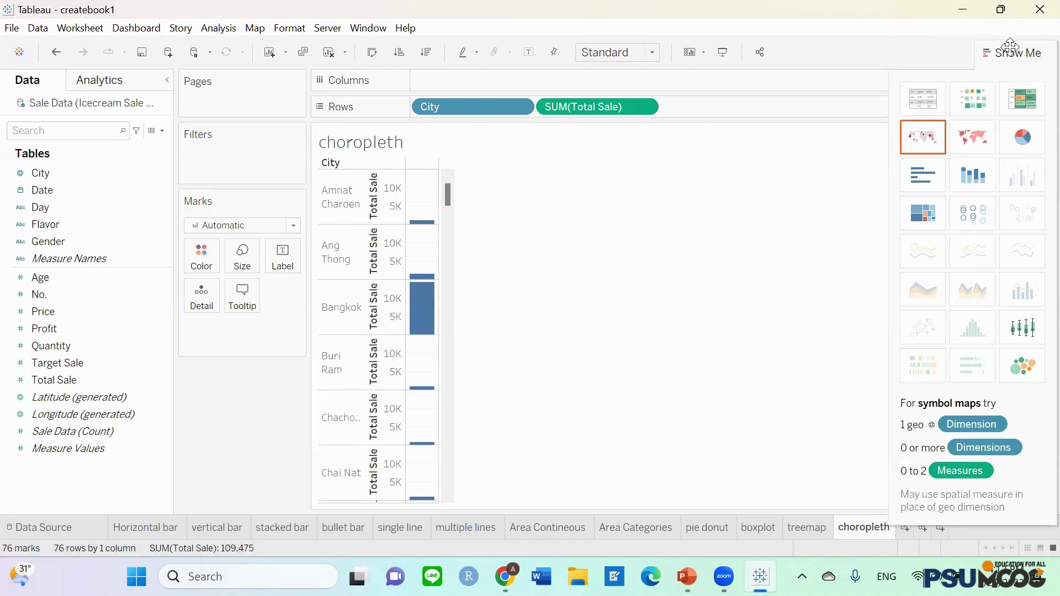
pyautogui.click(922, 140)
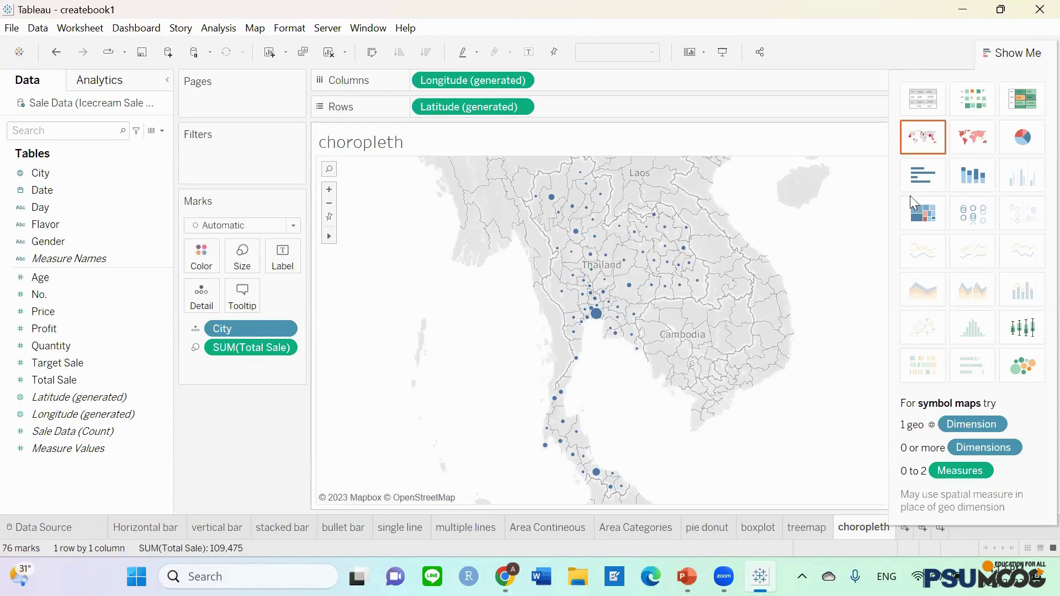
pyautogui.click(1010, 52)
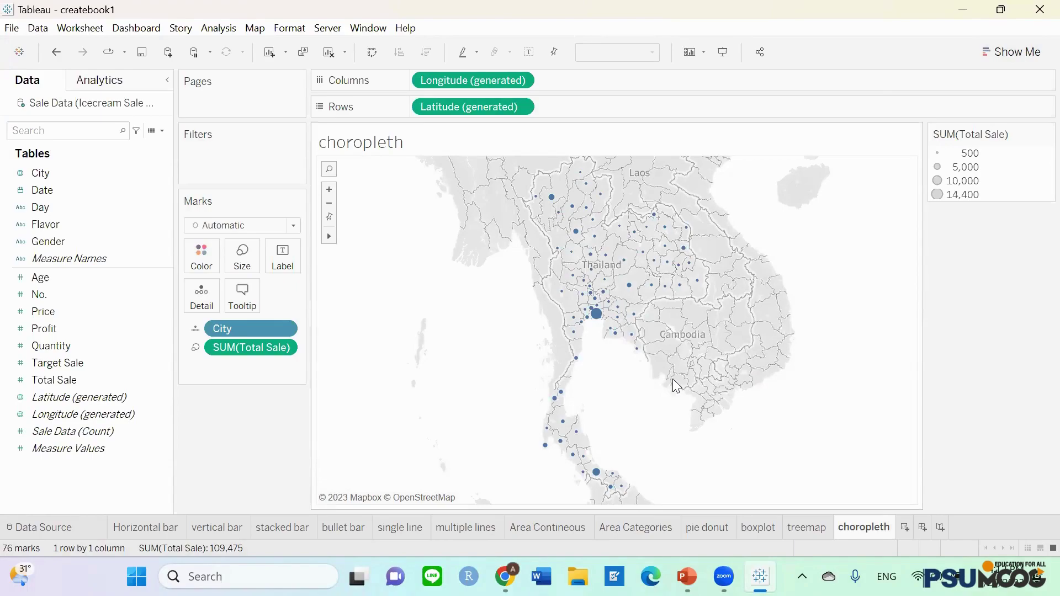
# - Change the mark type to Map and use SUM(Total Sale) for color instead of size
pyautogui.moveTo(600, 330)
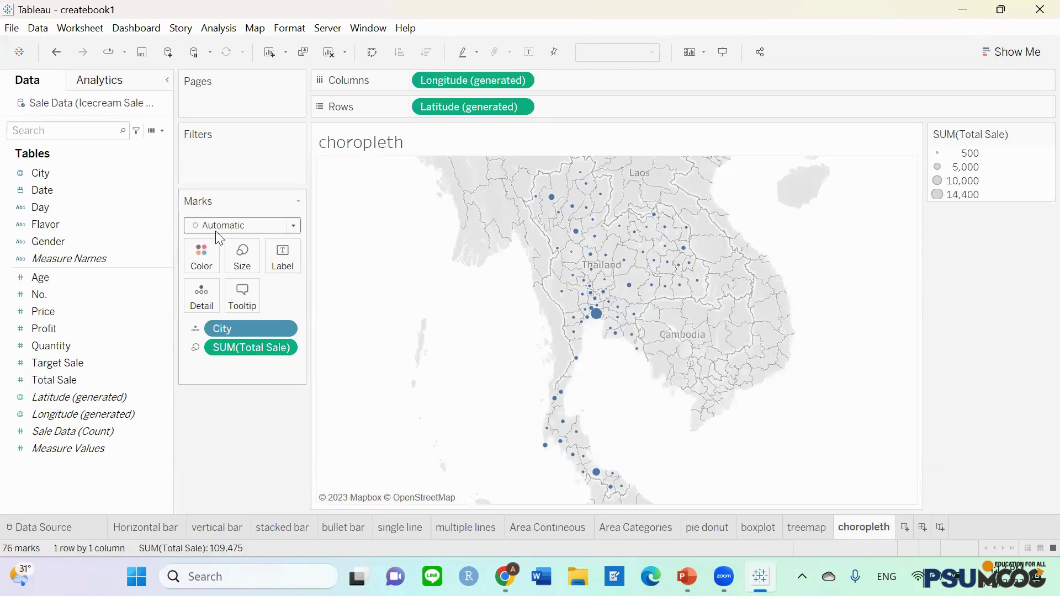
pyautogui.click(294, 228)
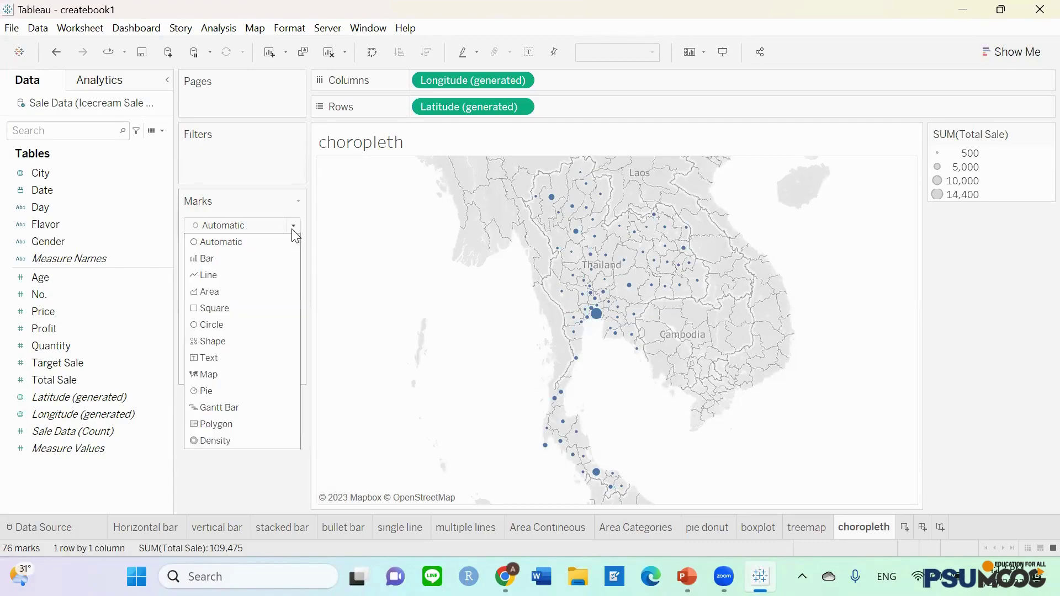
pyautogui.click(267, 381)
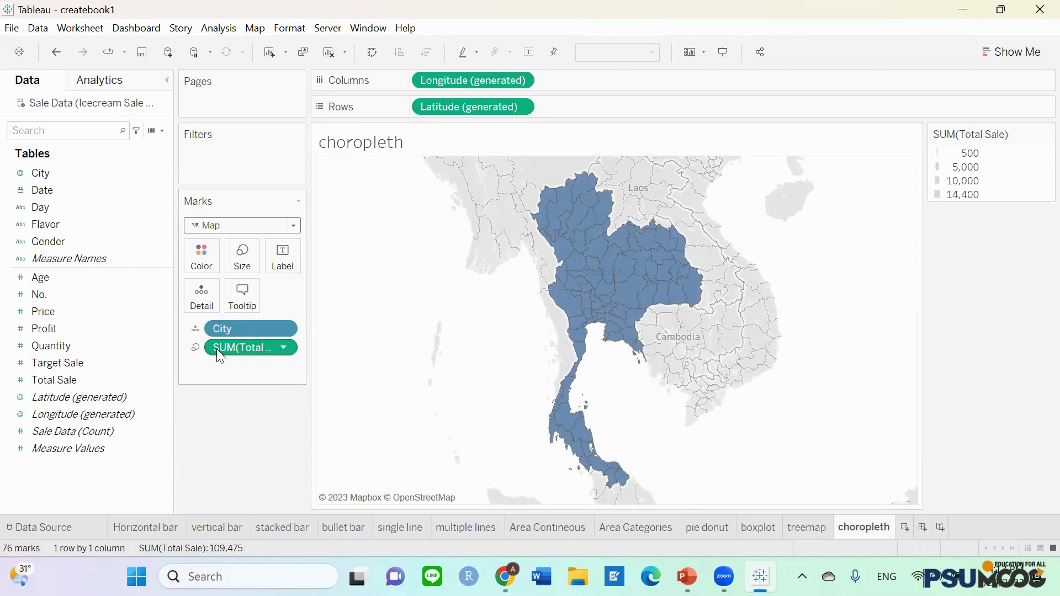
pyautogui.moveTo(219, 349)
pyautogui.mouseDown()
pyautogui.moveTo(213, 282)
pyautogui.moveTo(196, 258)
pyautogui.mouseUp()
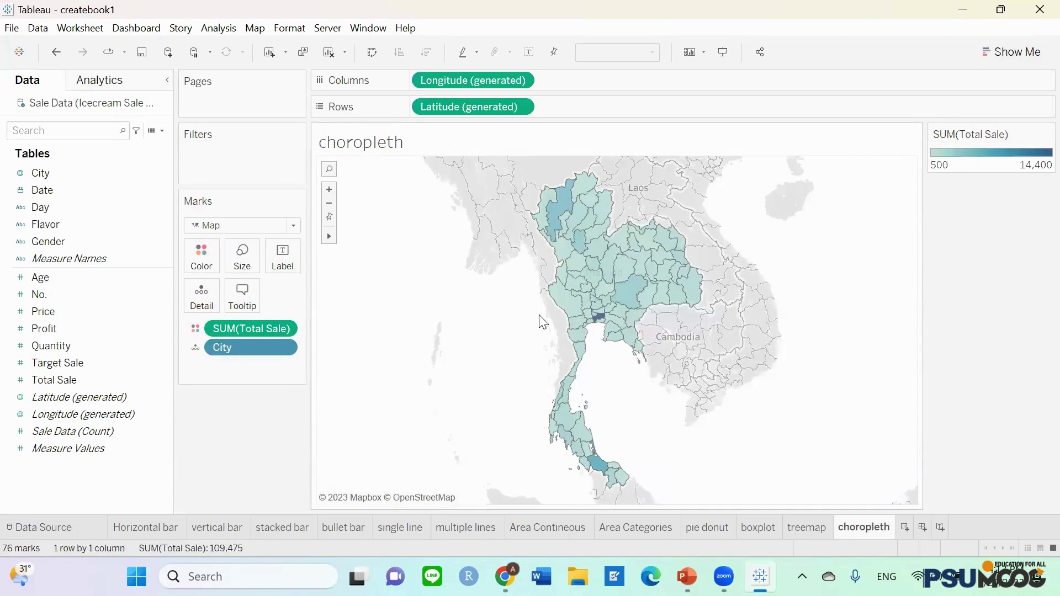
# - Set the Total Sale color palette to Red-Gold with stepped color in 7 steps
pyautogui.doubleClick(1020, 156)
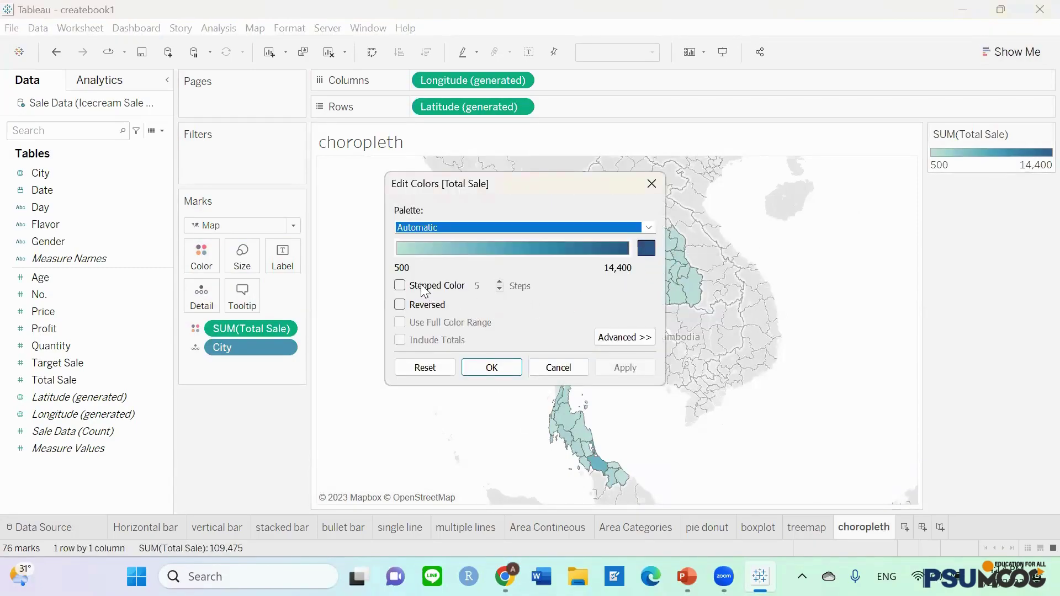
pyautogui.click(399, 285)
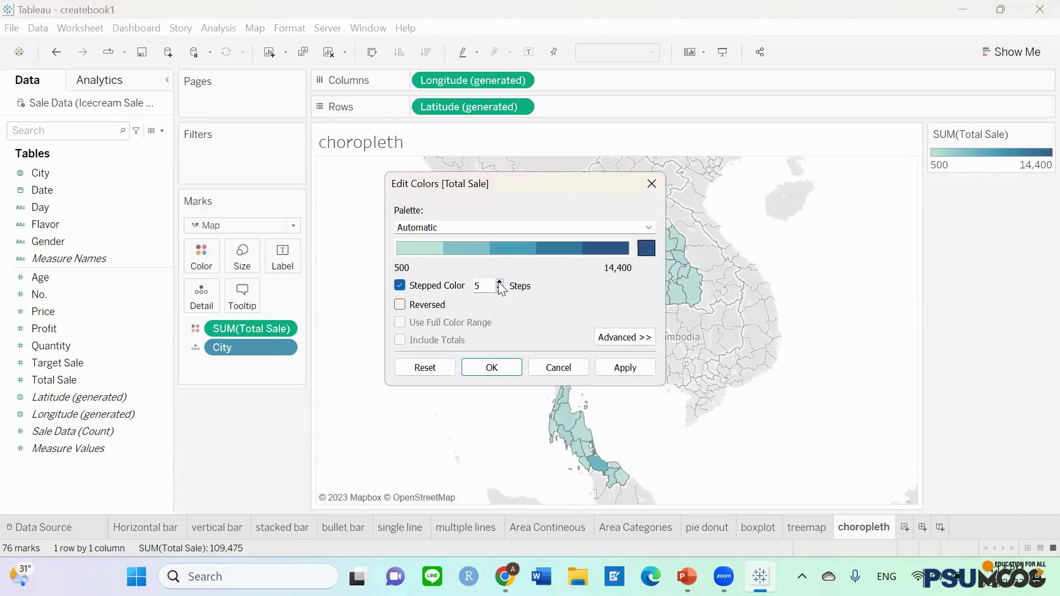
pyautogui.click(652, 227)
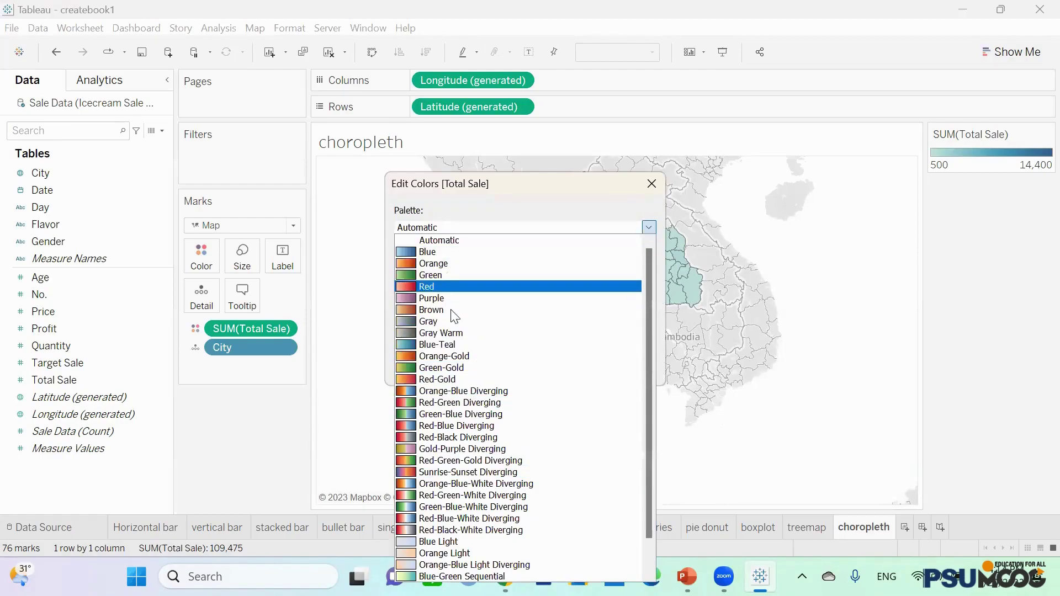
pyautogui.click(448, 379)
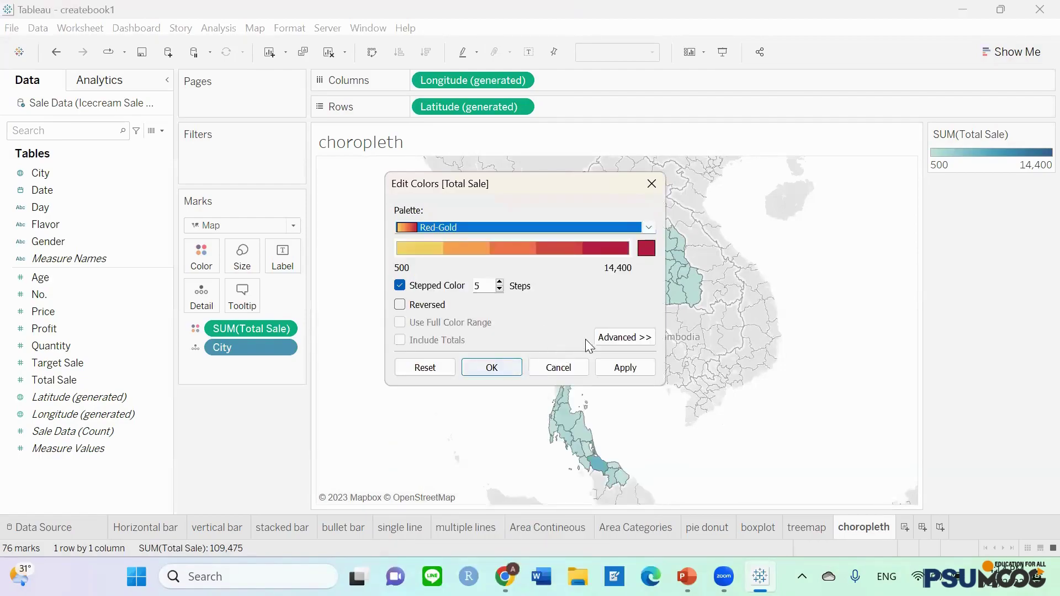
pyautogui.click(500, 282)
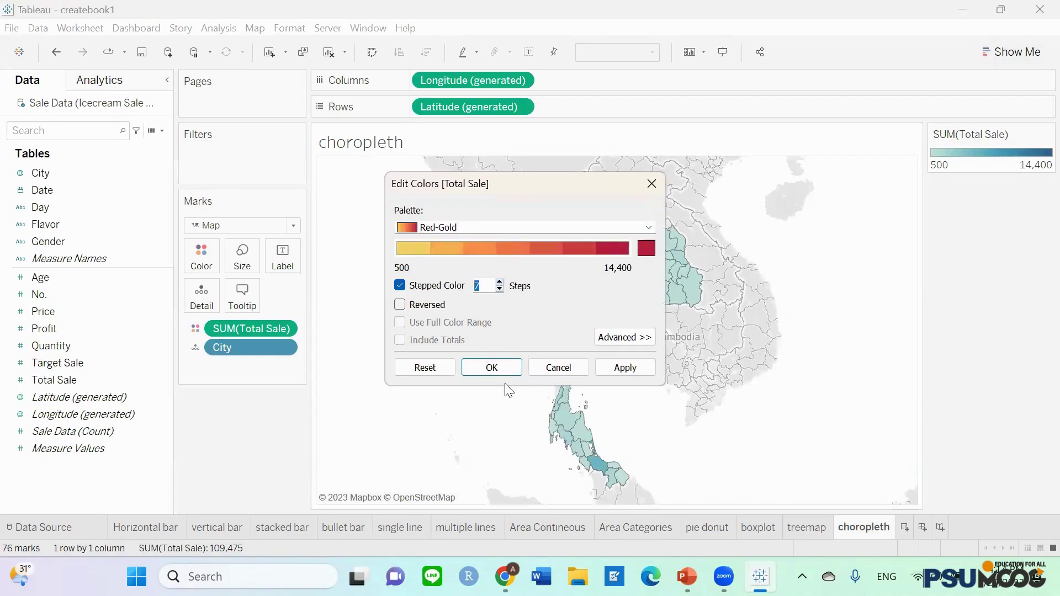
pyautogui.click(493, 368)
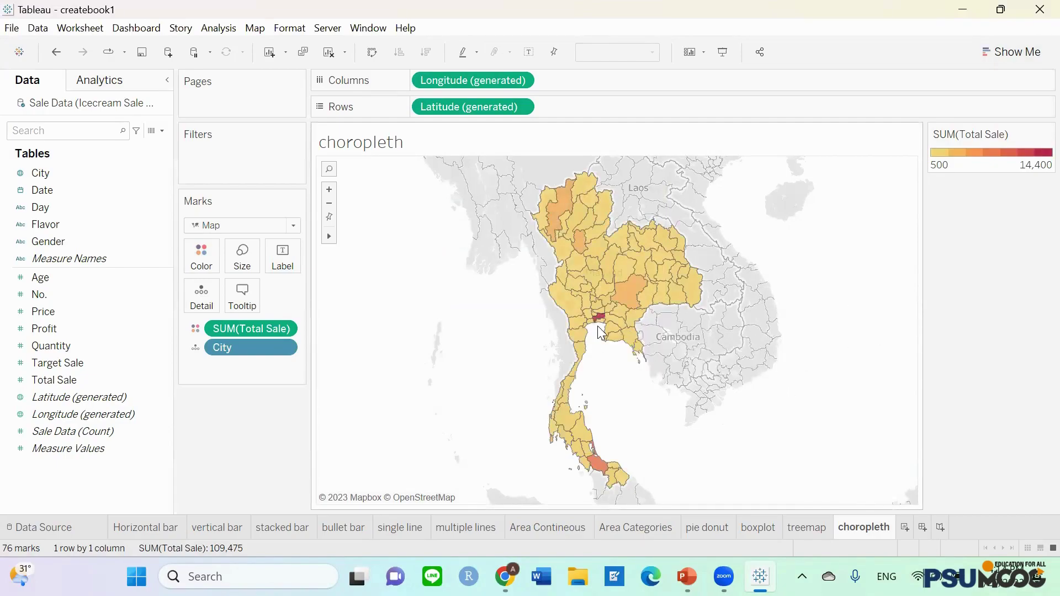
# - Add a mark annotation to Bangkok containing only the City and SUM(Total Sale) values, without their text labels
pyautogui.moveTo(599, 325)
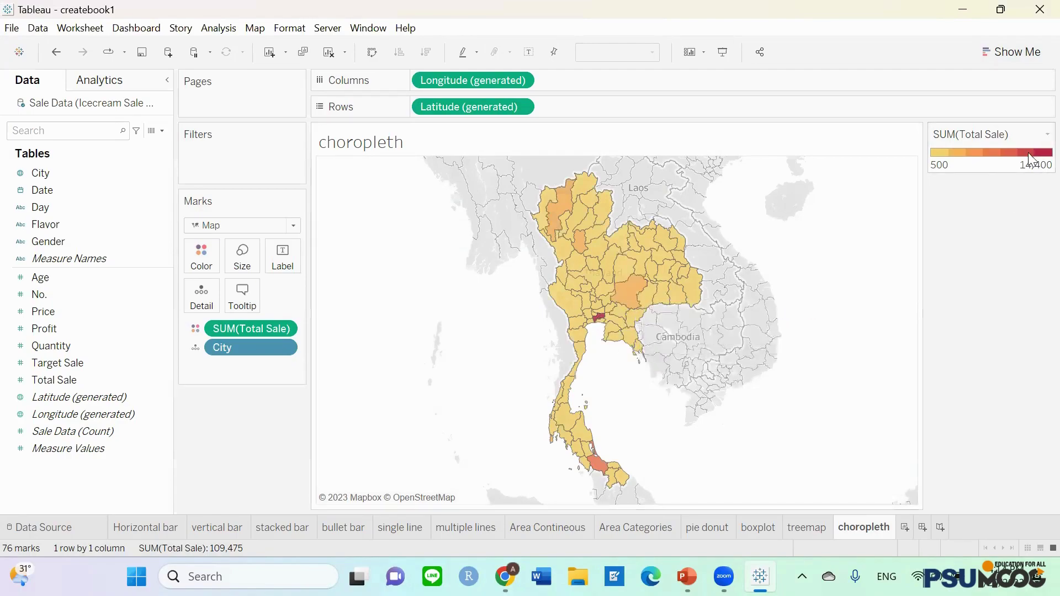
pyautogui.moveTo(627, 298)
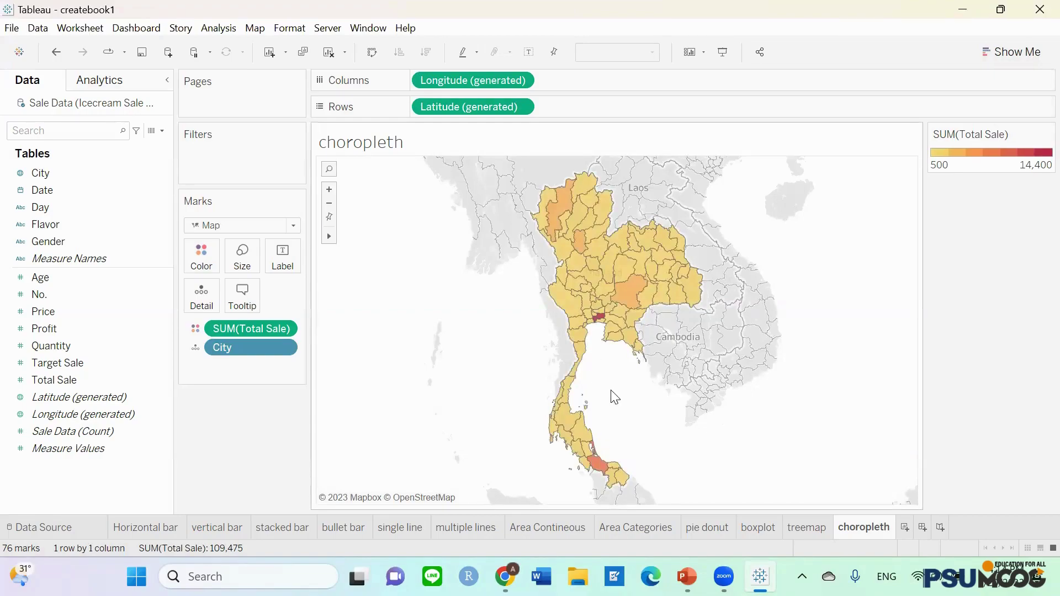
pyautogui.rightClick(600, 320)
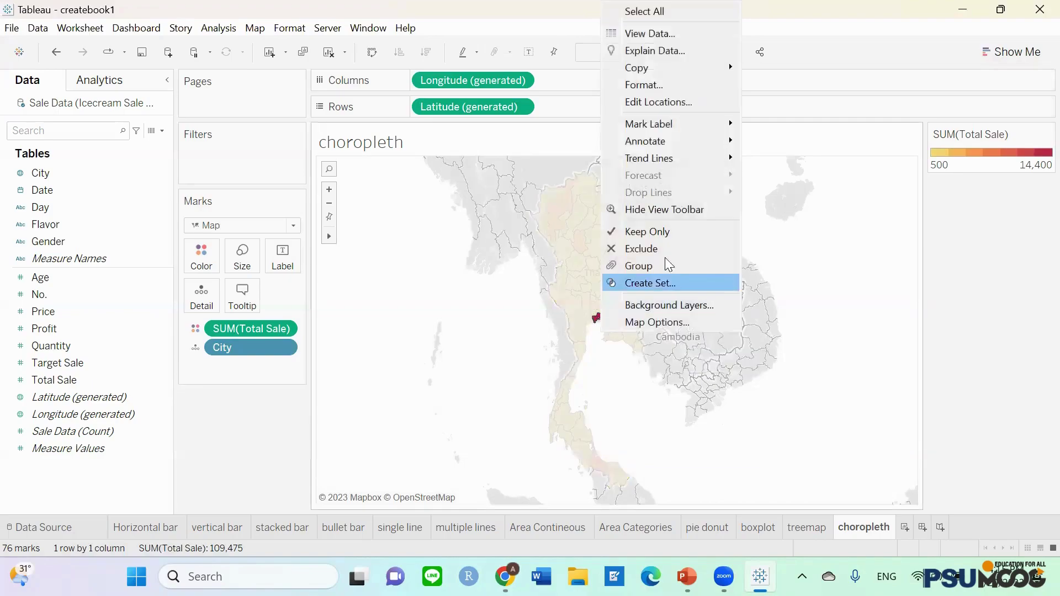
pyautogui.moveTo(691, 152)
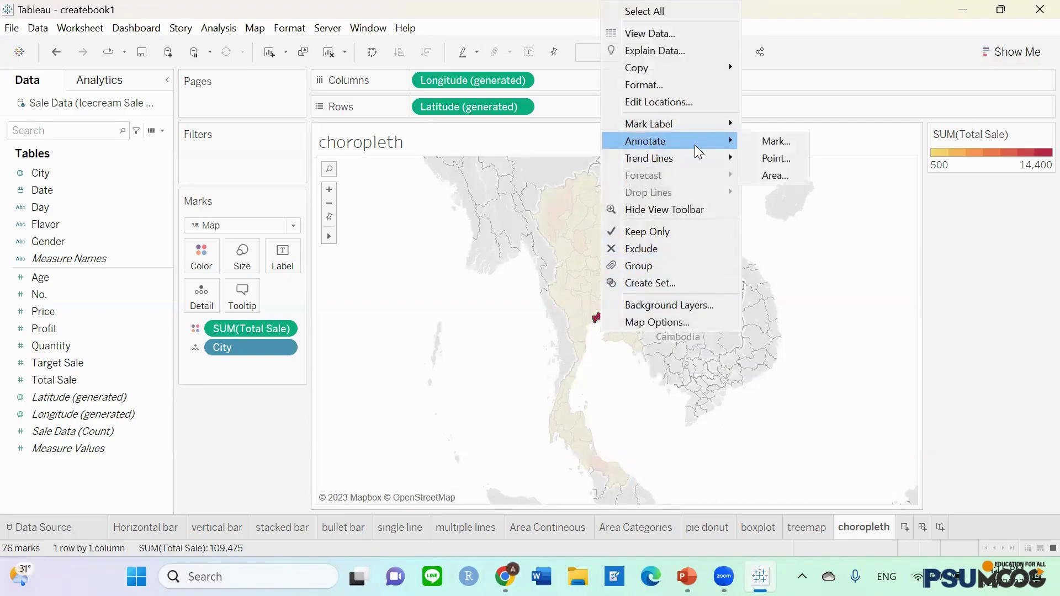
pyautogui.click(761, 141)
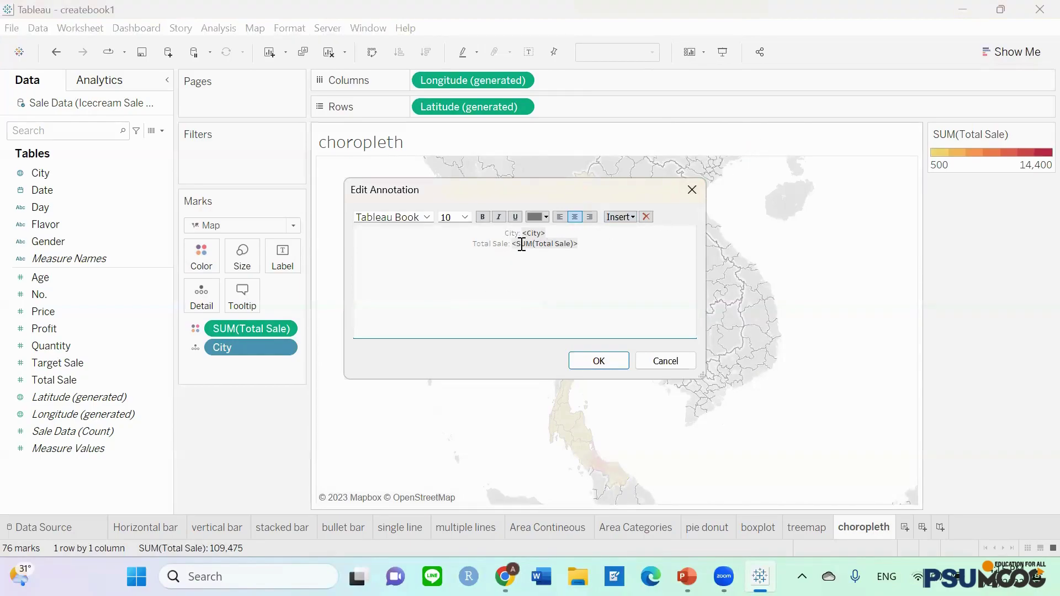
pyautogui.moveTo(519, 235); pyautogui.dragTo(503, 234)
pyautogui.press('BackSpace')
pyautogui.moveTo(511, 245); pyautogui.dragTo(475, 244)
pyautogui.press('BackSpace')
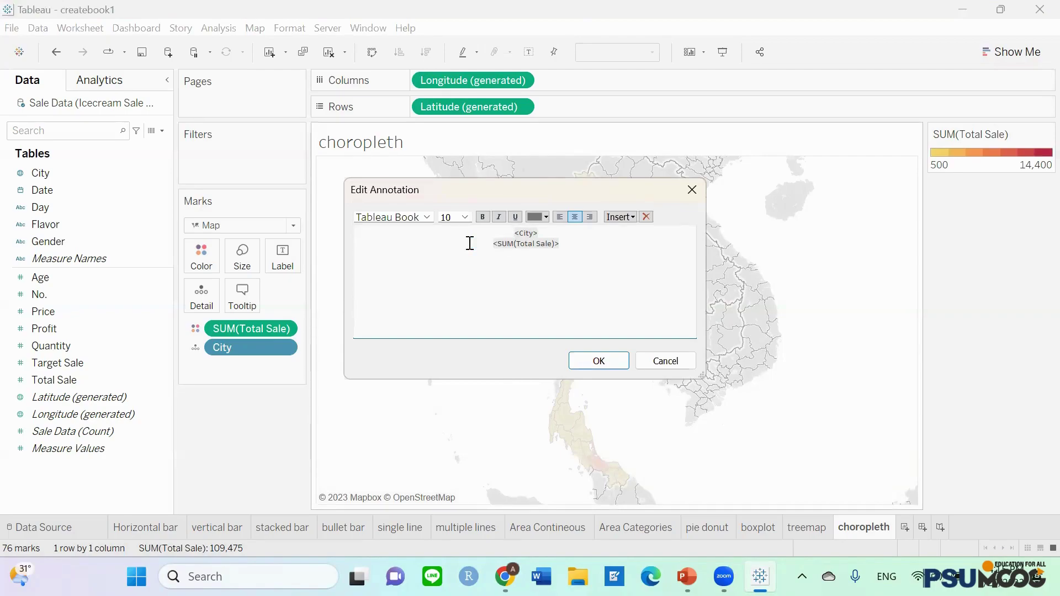
pyautogui.click(601, 361)
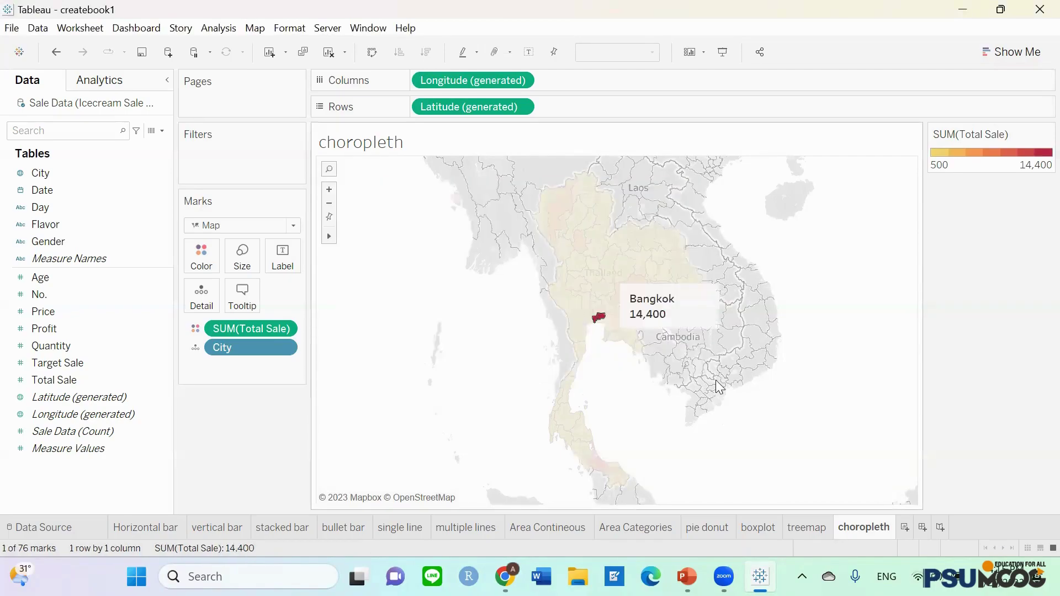
# - Move the Bangkok annotation down over the open sea south of the province and deselect it
pyautogui.click(670, 310)
pyautogui.moveTo(670, 310); pyautogui.dragTo(635, 404)
pyautogui.click(788, 398)
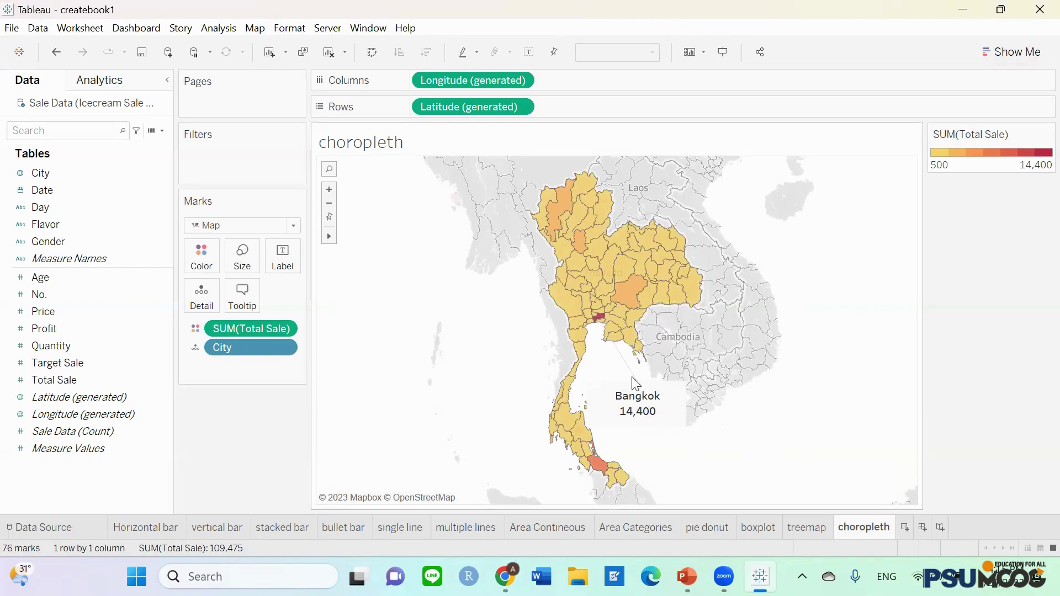
# - Format the Bangkok annotation's leader line with a near-black color
pyautogui.click(628, 401)
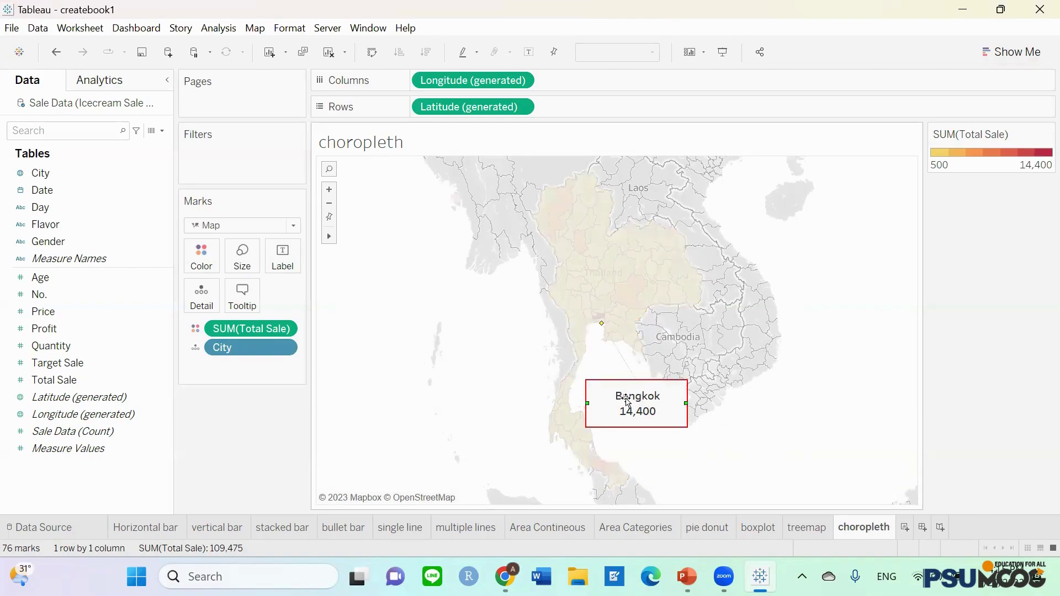
pyautogui.rightClick(628, 402)
pyautogui.click(654, 426)
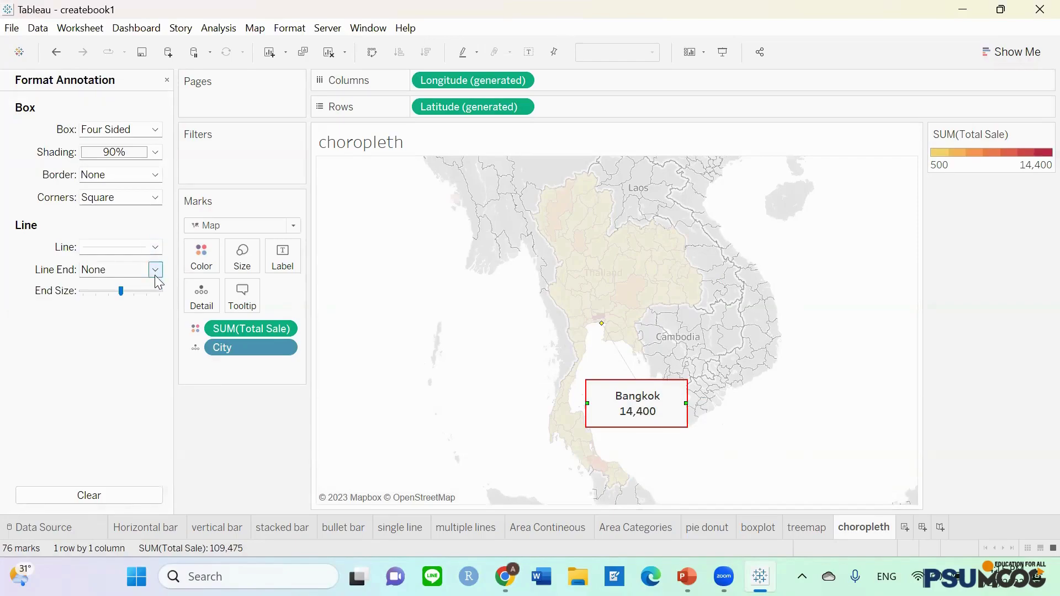
pyautogui.click(156, 248)
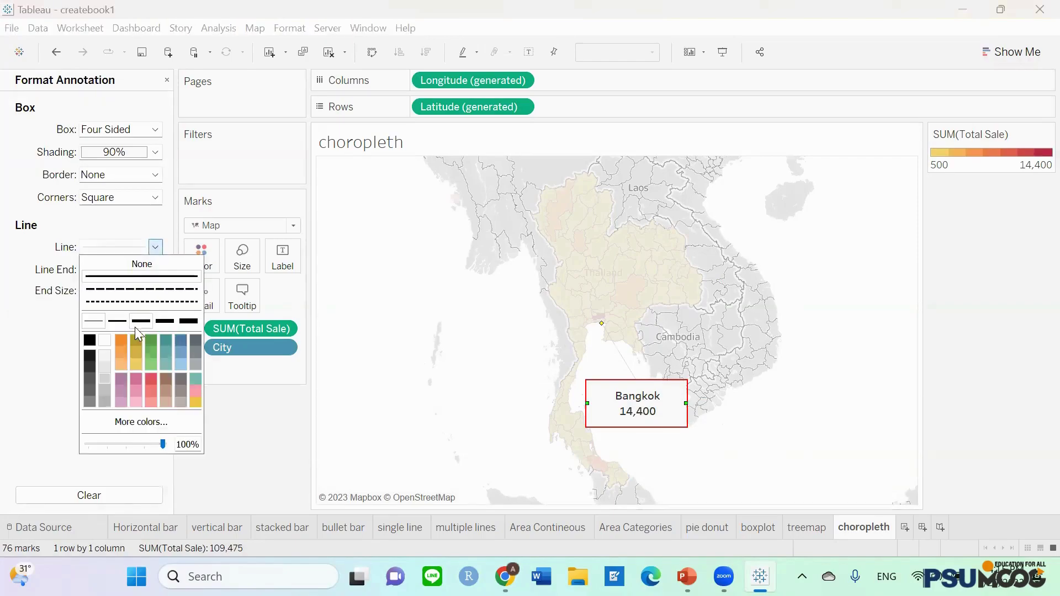
pyautogui.click(88, 354)
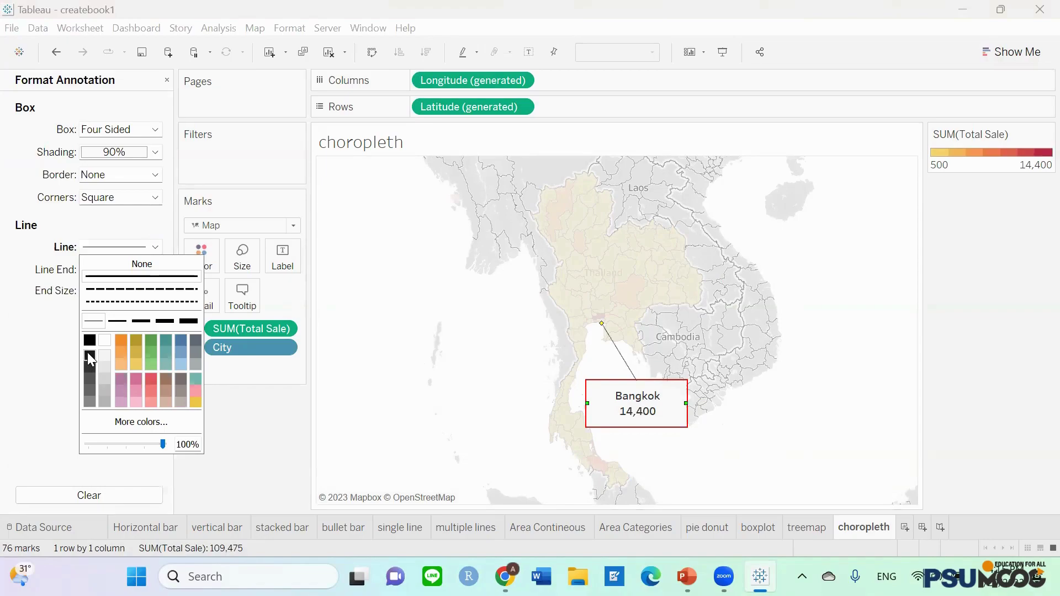
# - Remove the shading from the Bangkok annotation box and deselect the annotation
pyautogui.click(729, 455)
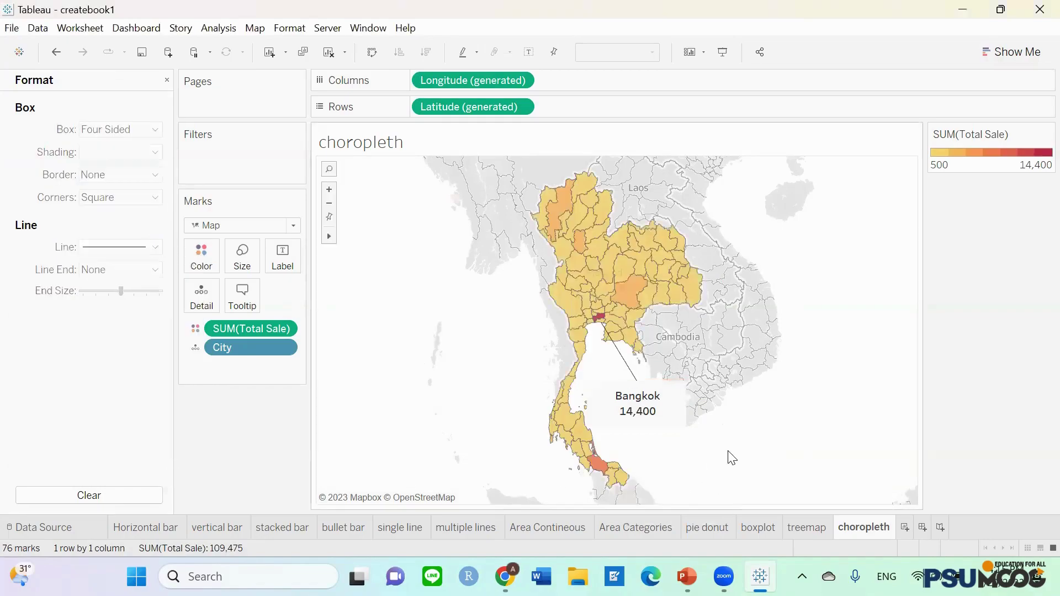
pyautogui.click(635, 412)
pyautogui.click(156, 152)
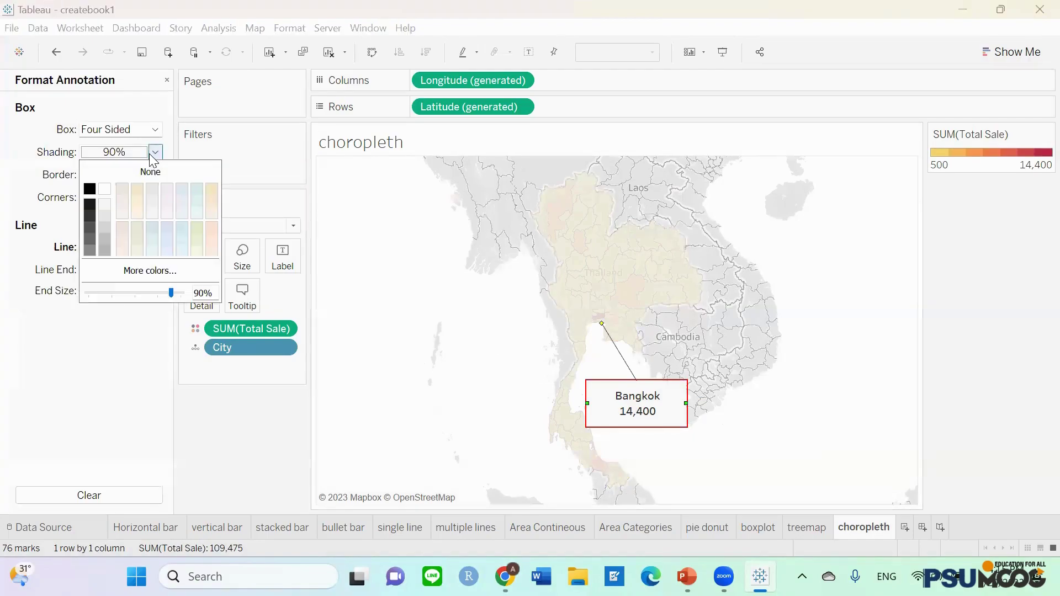
pyautogui.click(119, 173)
pyautogui.click(754, 430)
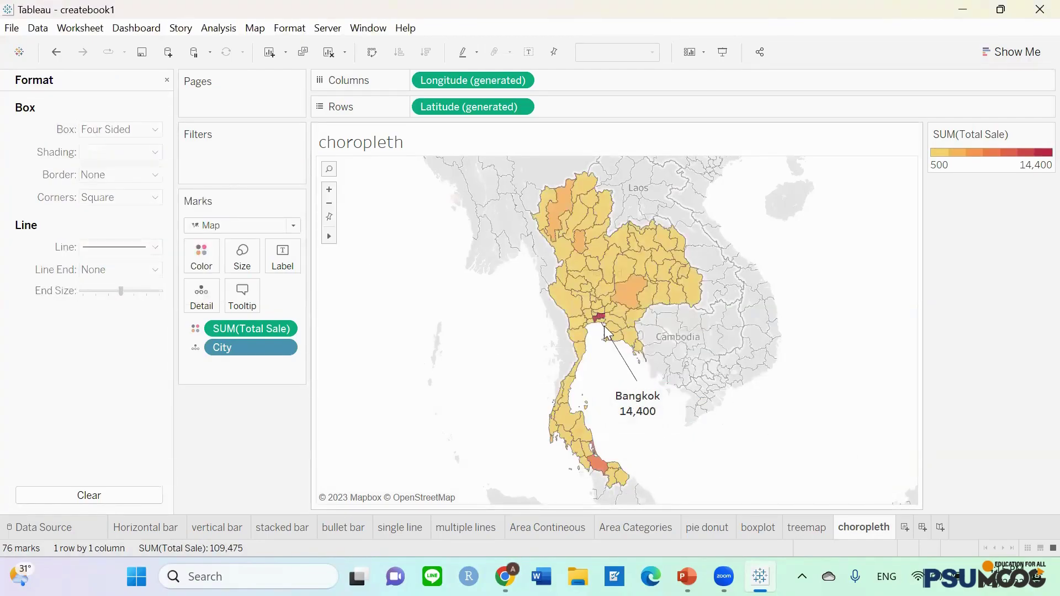
pyautogui.moveTo(604, 334)
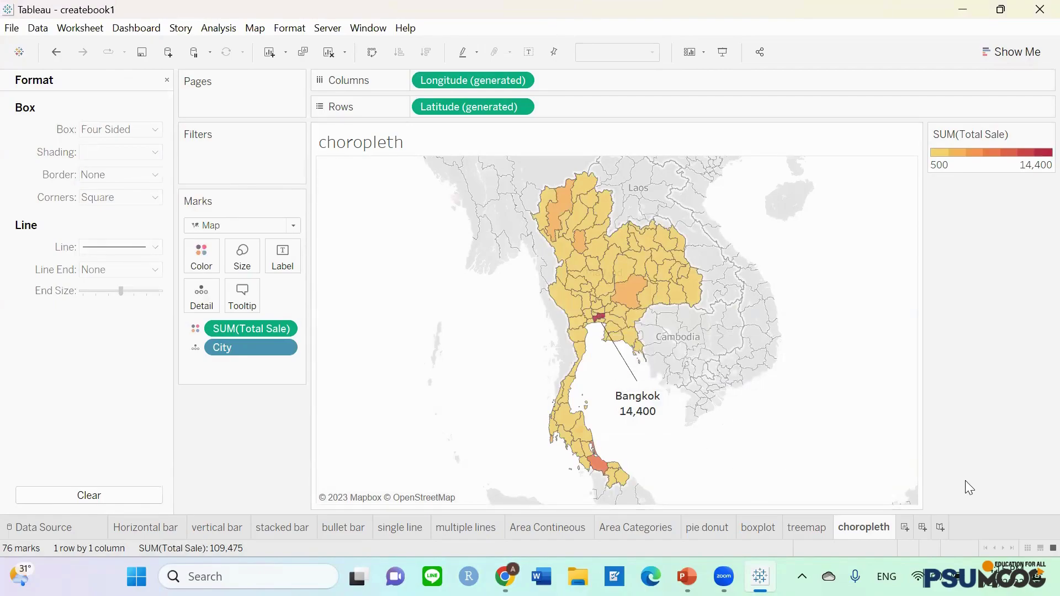
# - Add a mark annotation to Songkhla with the City and SUM(Total Sale) values, deleting the words of their text labels
pyautogui.click(597, 460)
pyautogui.rightClick(597, 460)
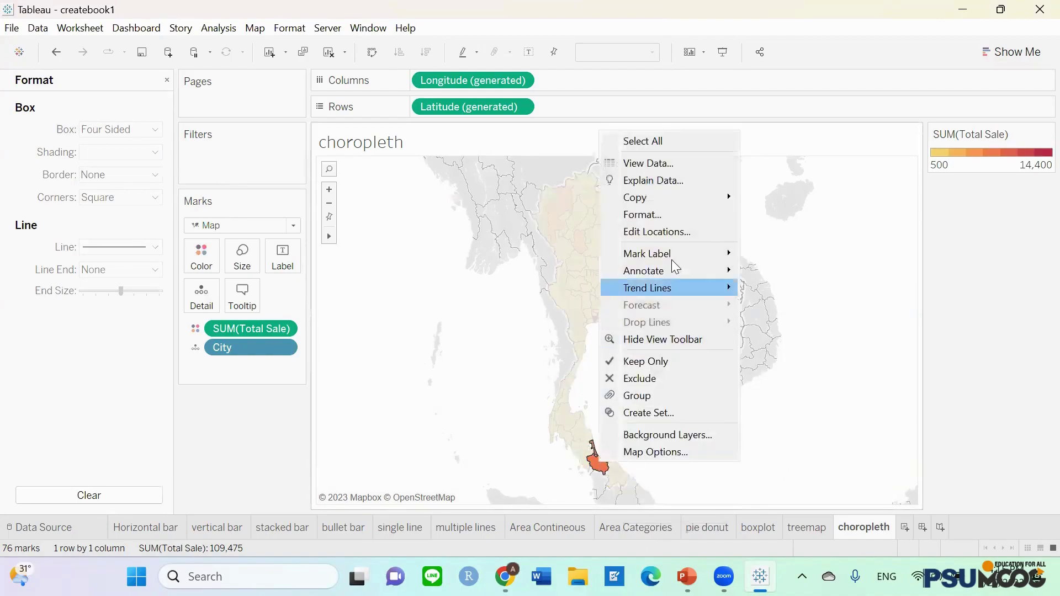
pyautogui.moveTo(675, 271)
pyautogui.click(768, 270)
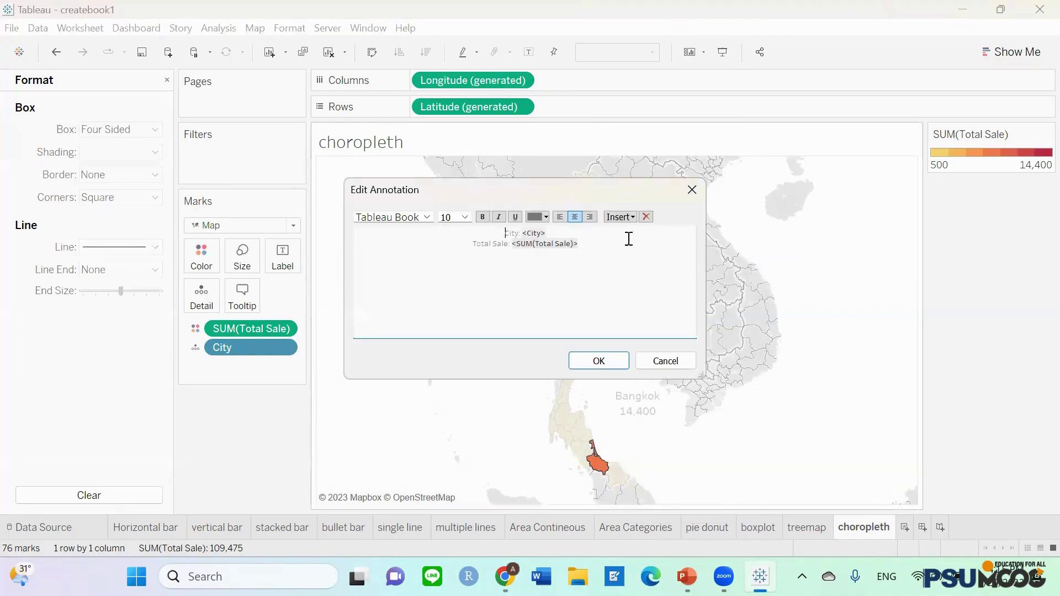
pyautogui.press('BackSpace')
pyautogui.press('BackSpace')
pyautogui.press('BackSpace')
pyautogui.press('BackSpace')
pyautogui.press('BackSpace')
pyautogui.press('BackSpace')
pyautogui.press('BackSpace')
pyautogui.press('BackSpace')
pyautogui.press('BackSpace')
pyautogui.press('BackSpace')
pyautogui.press('BackSpace')
pyautogui.press('BackSpace')
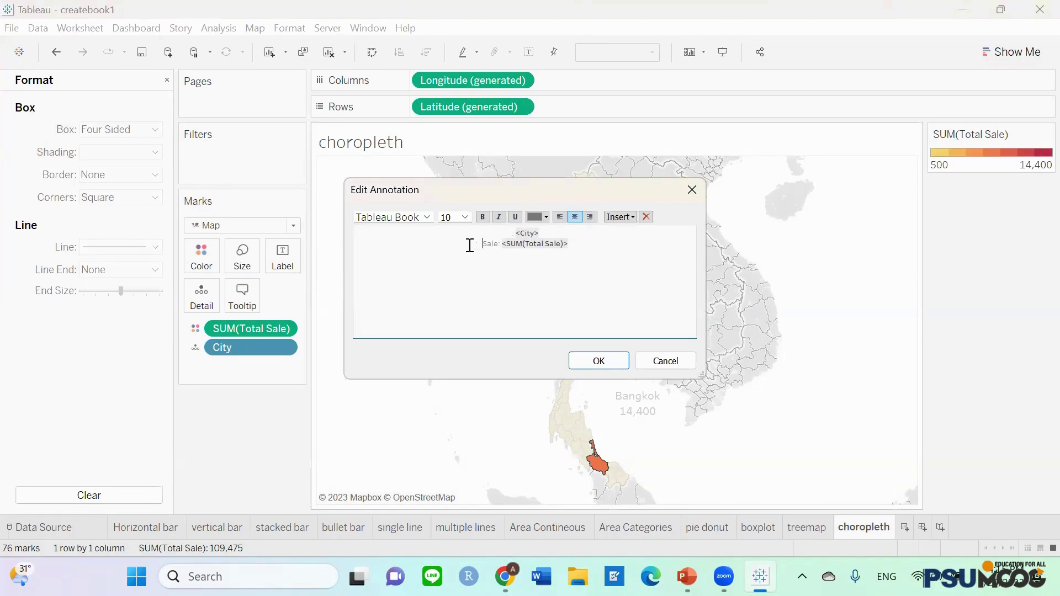
pyautogui.press('Delete')
pyautogui.press('Delete')
pyautogui.press('Delete')
pyautogui.click(598, 360)
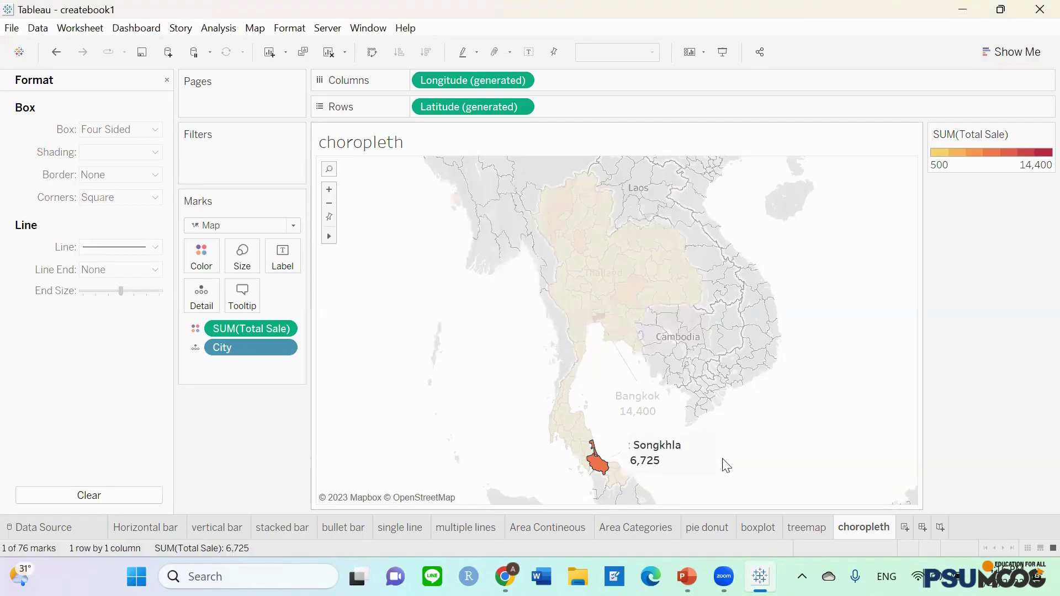
# - Format the Songkhla annotation's leader line in black
pyautogui.click(672, 460)
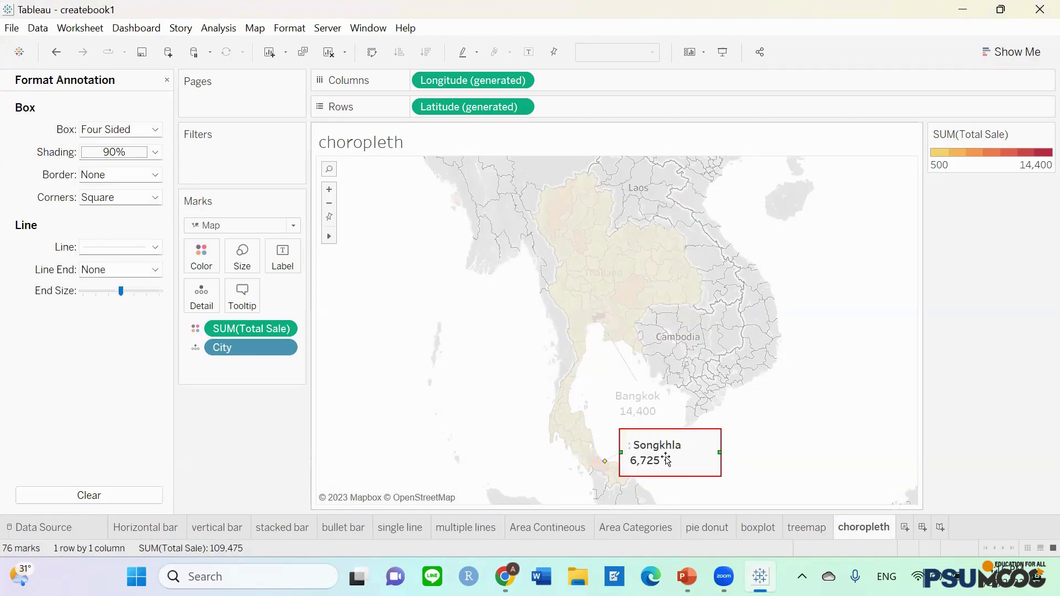
pyautogui.rightClick(667, 461)
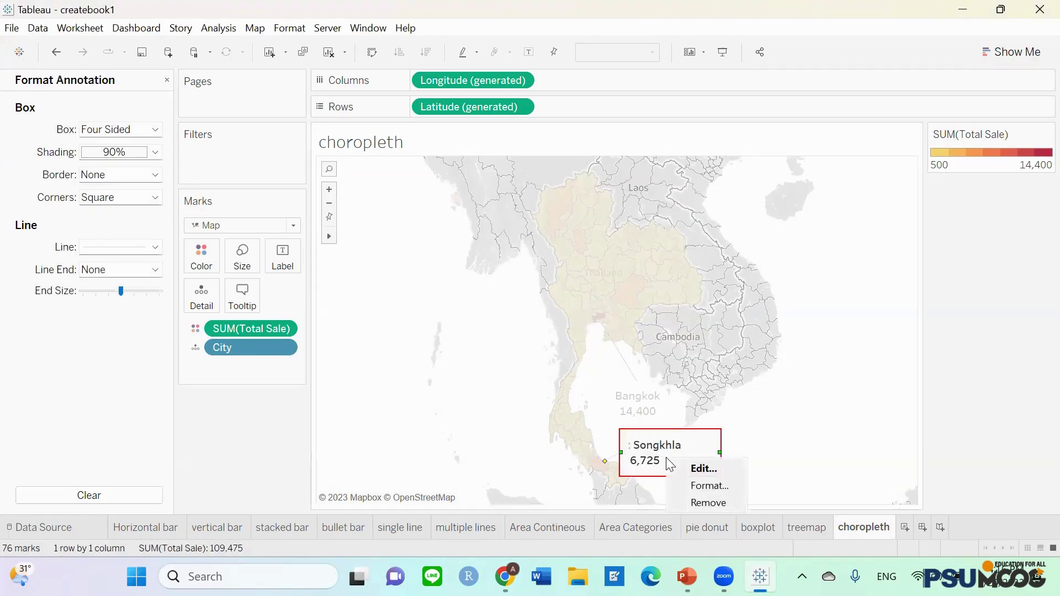
pyautogui.click(698, 487)
pyautogui.click(157, 247)
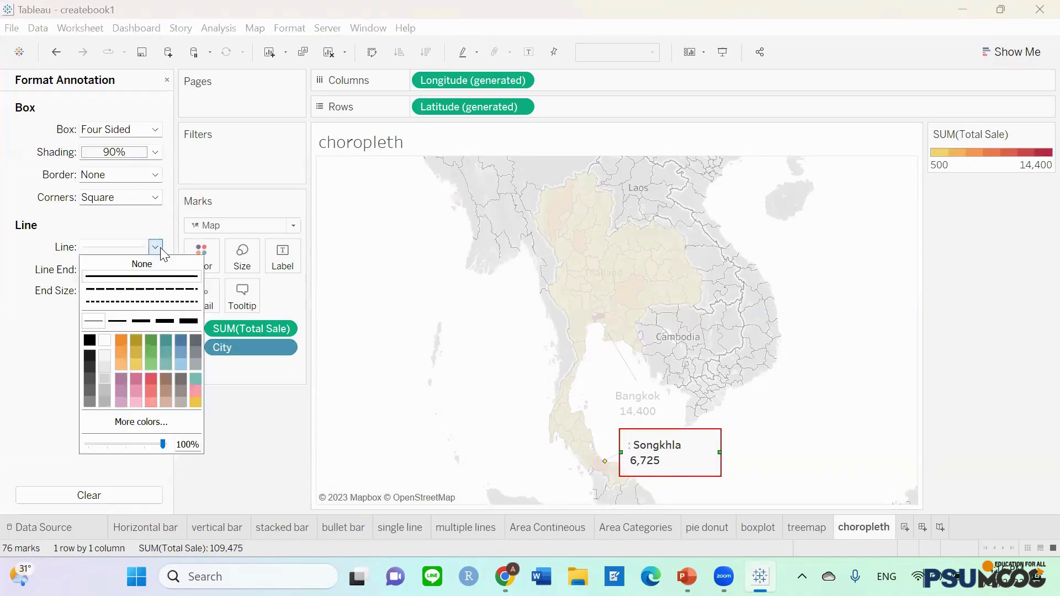
pyautogui.click(90, 342)
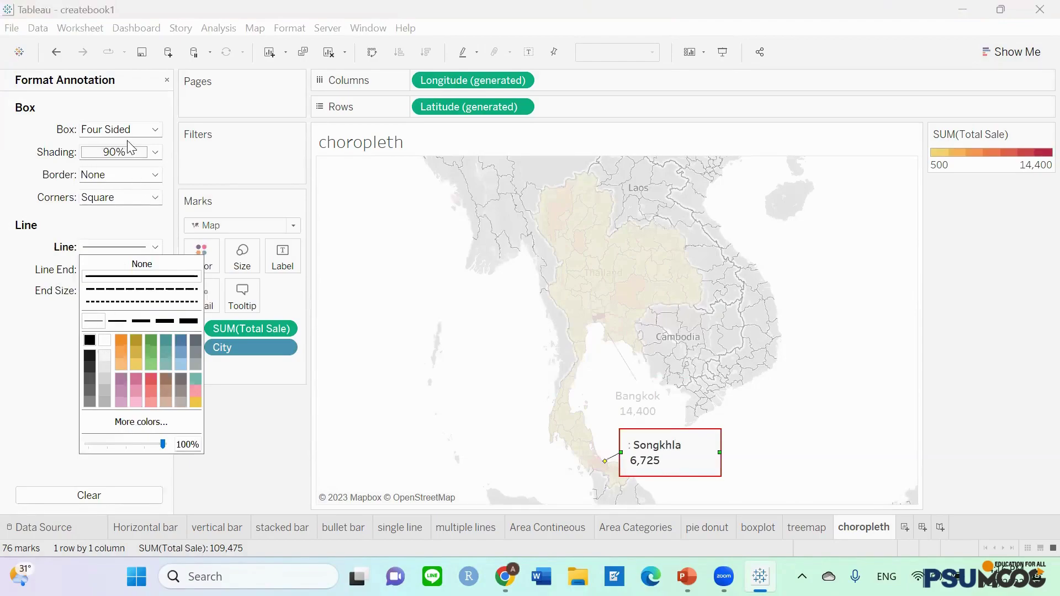
# - Remove the shading from the Songkhla annotation box, shift the box slightly over the sea and deselect it
pyautogui.click(155, 154)
pyautogui.click(150, 172)
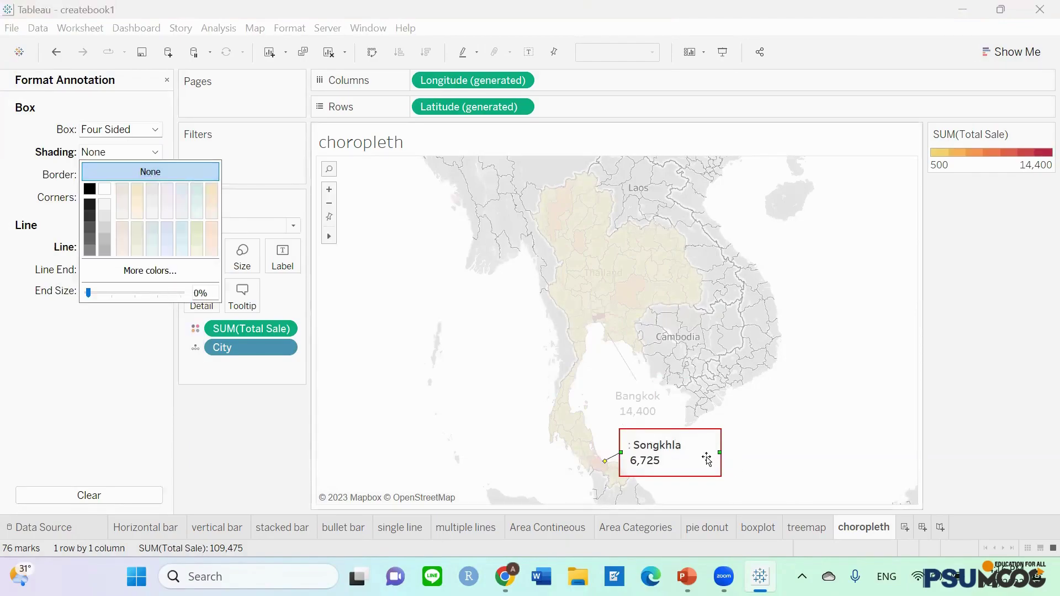
pyautogui.click(706, 454)
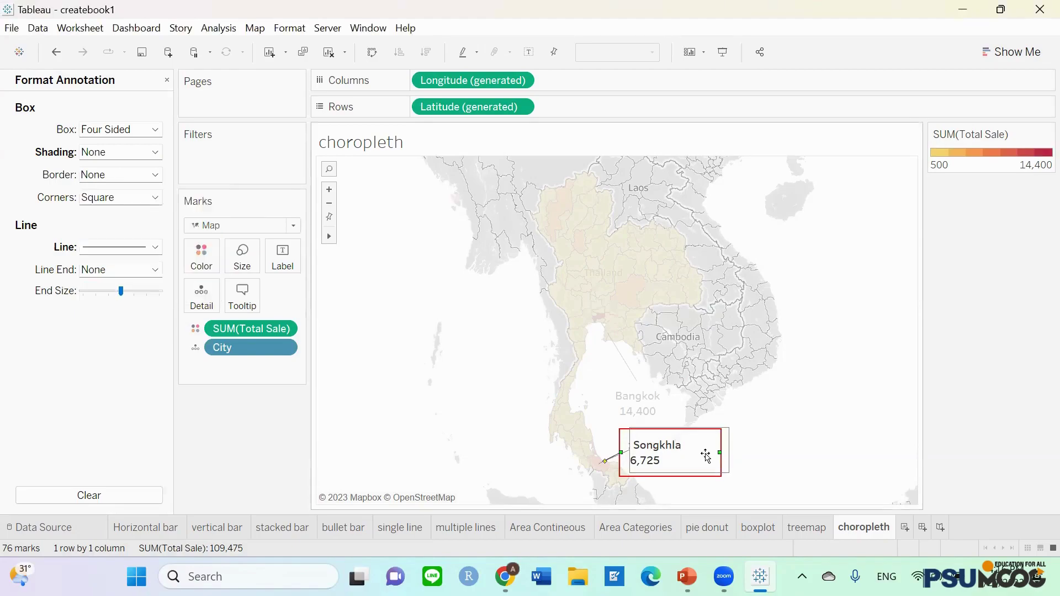
pyautogui.click(770, 434)
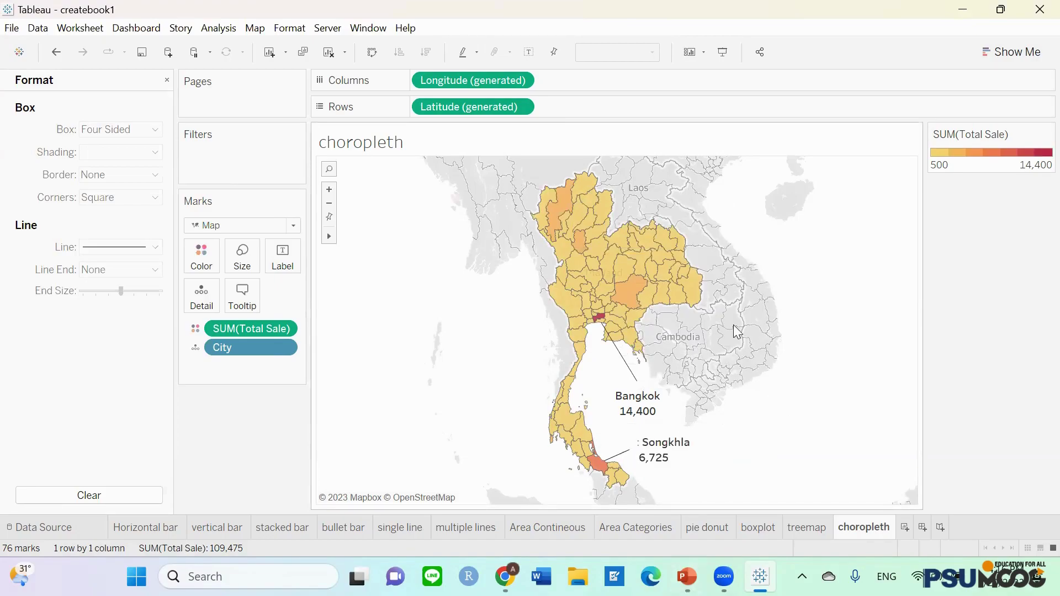
# - Replace the map title with "แผนภาพแสดงจำนวนเงินทั้งหมดที่ขายไอศกรีมได้ในแต่ละจังหวัด" at font size 20 without underline
pyautogui.rightClick(413, 147)
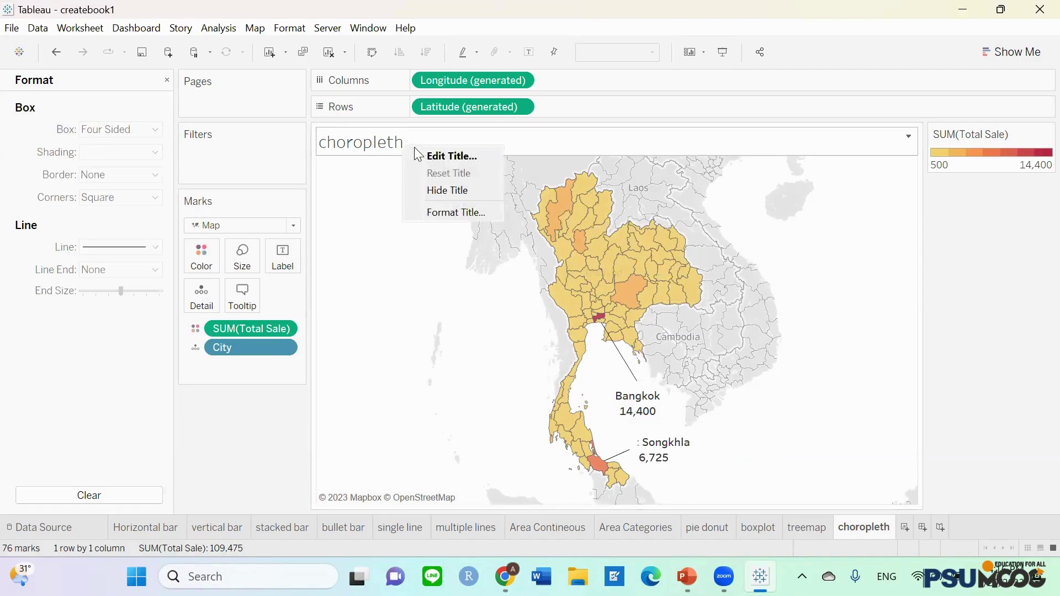
pyautogui.click(425, 156)
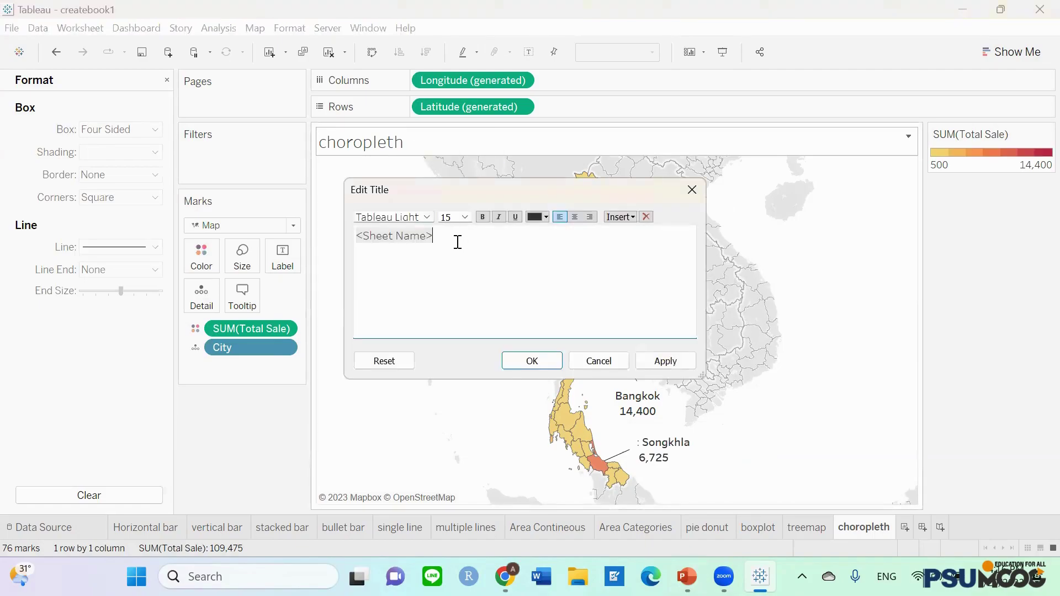
pyautogui.moveTo(489, 283); pyautogui.dragTo(352, 245)
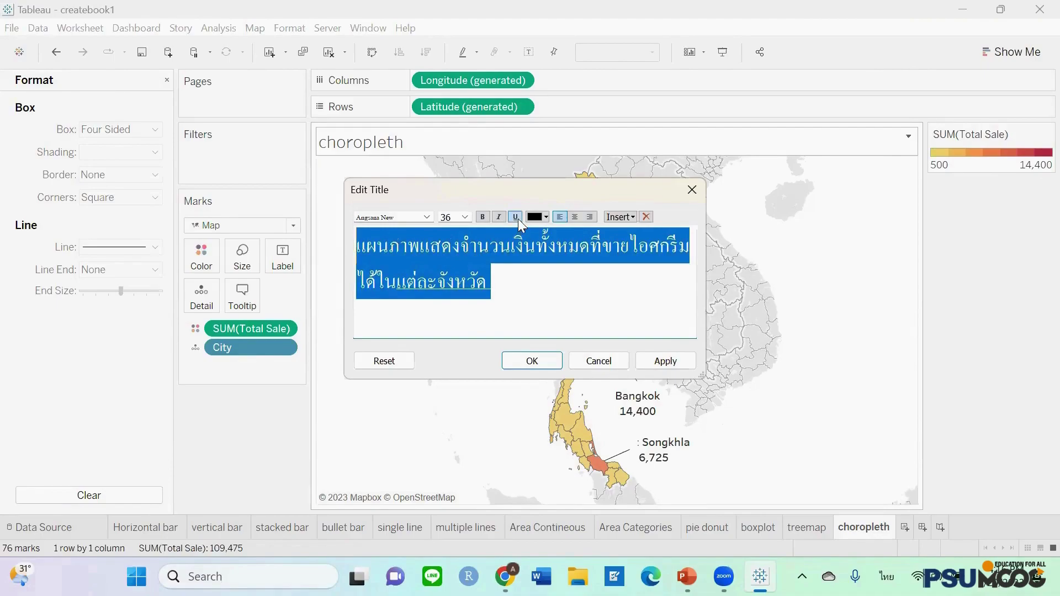
pyautogui.click(518, 219)
pyautogui.click(498, 217)
pyautogui.click(465, 217)
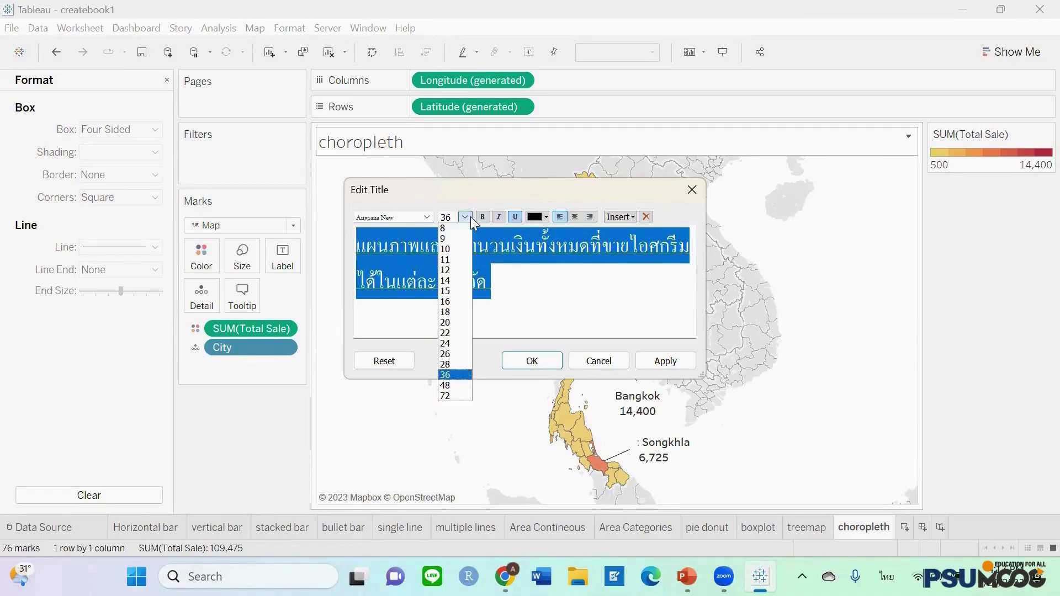
pyautogui.click(456, 314)
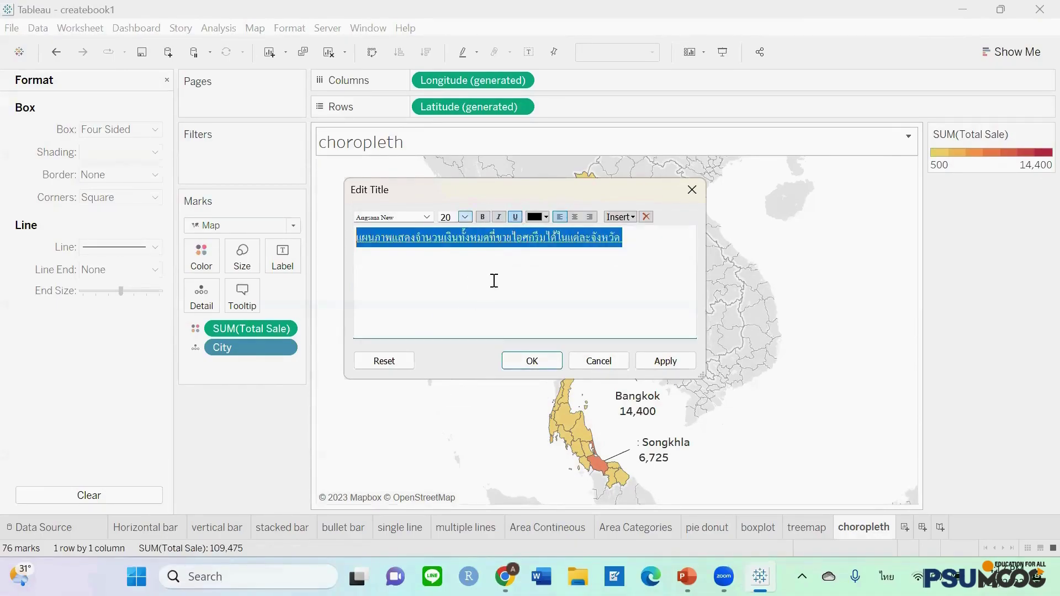
pyautogui.click(516, 217)
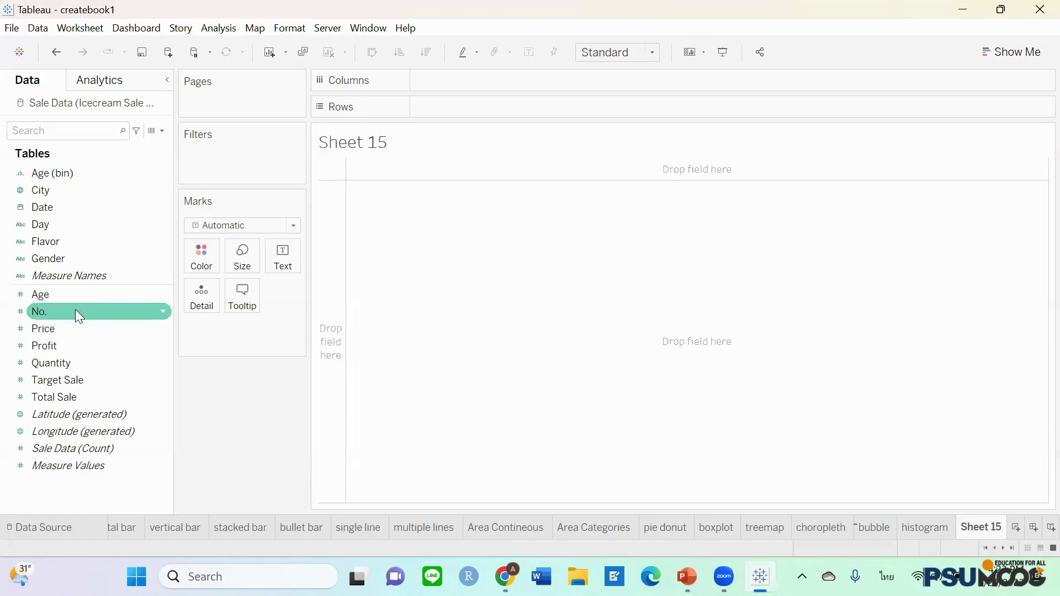
# - Place Age on Columns in the empty Sheet 15 and convert it from a sum to a dimension
pyautogui.click(54, 298)
pyautogui.moveTo(50, 300); pyautogui.dragTo(466, 84)
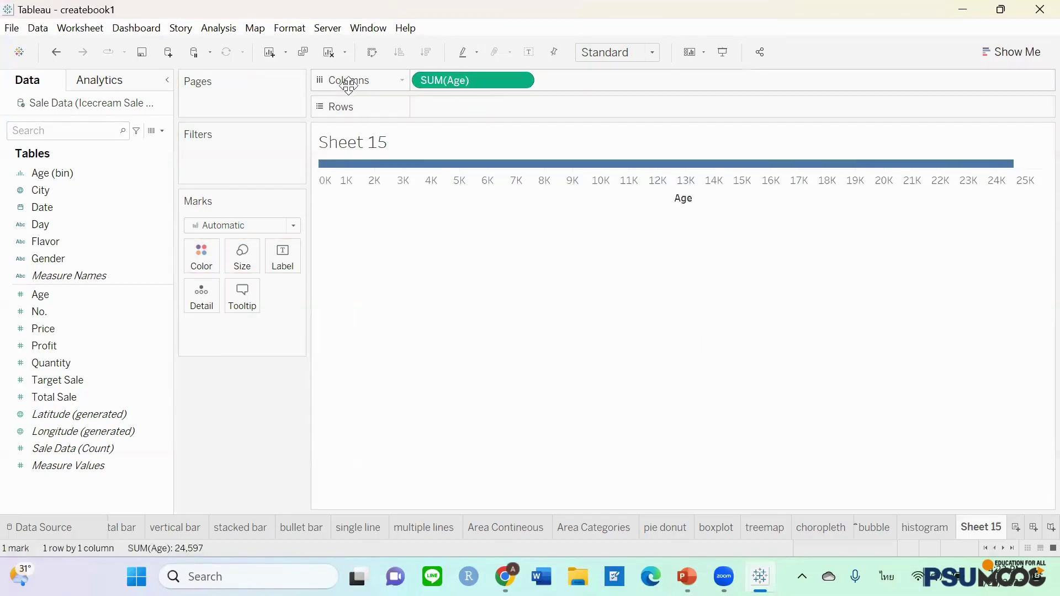
pyautogui.click(521, 80)
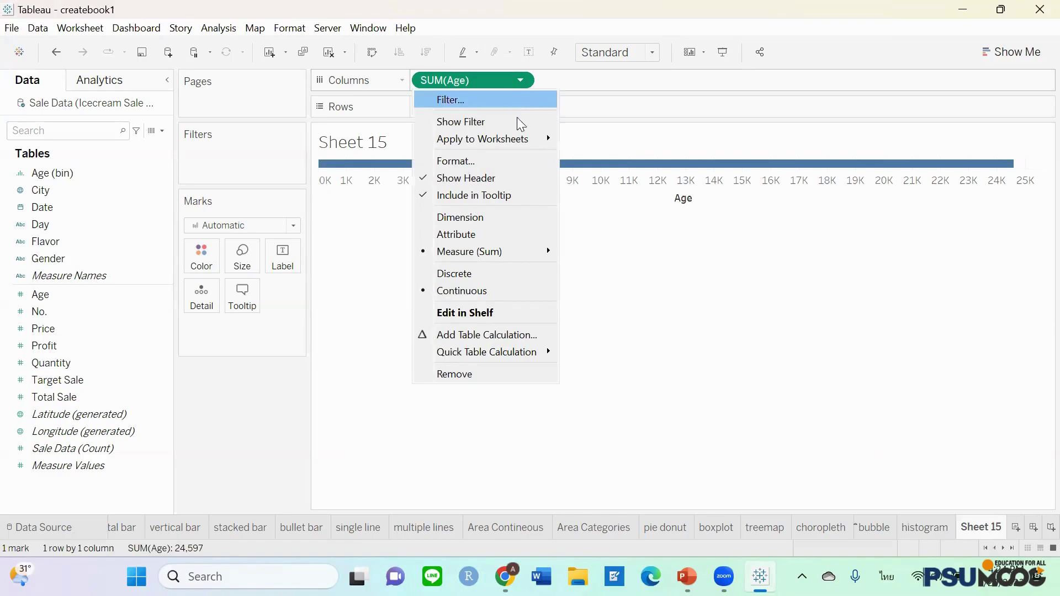
pyautogui.click(509, 217)
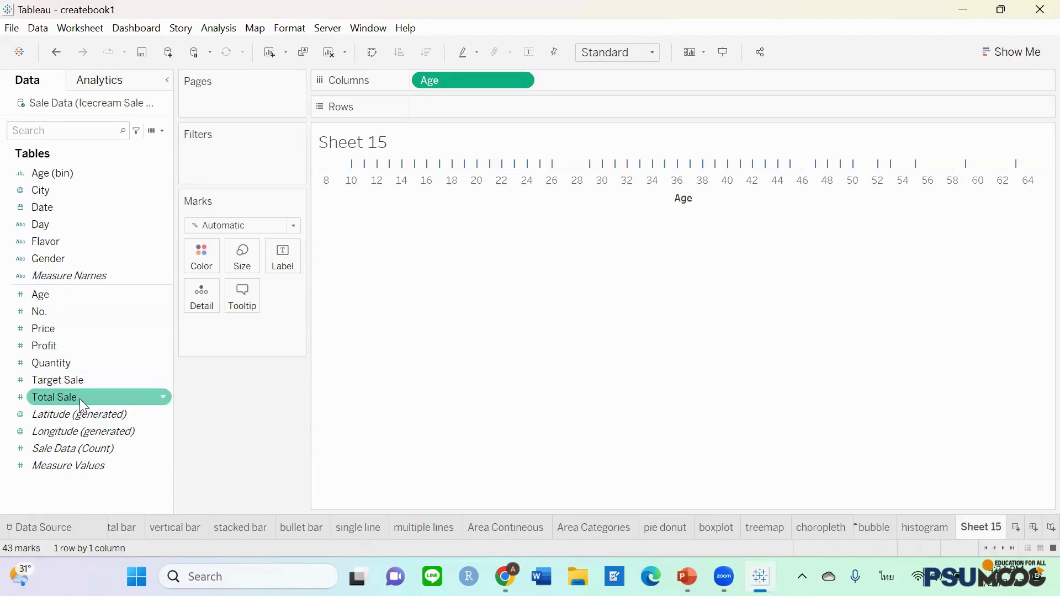
# - Plot Total Sale on Rows against Age and set the mark type to Circle
pyautogui.moveTo(79, 399); pyautogui.dragTo(499, 106)
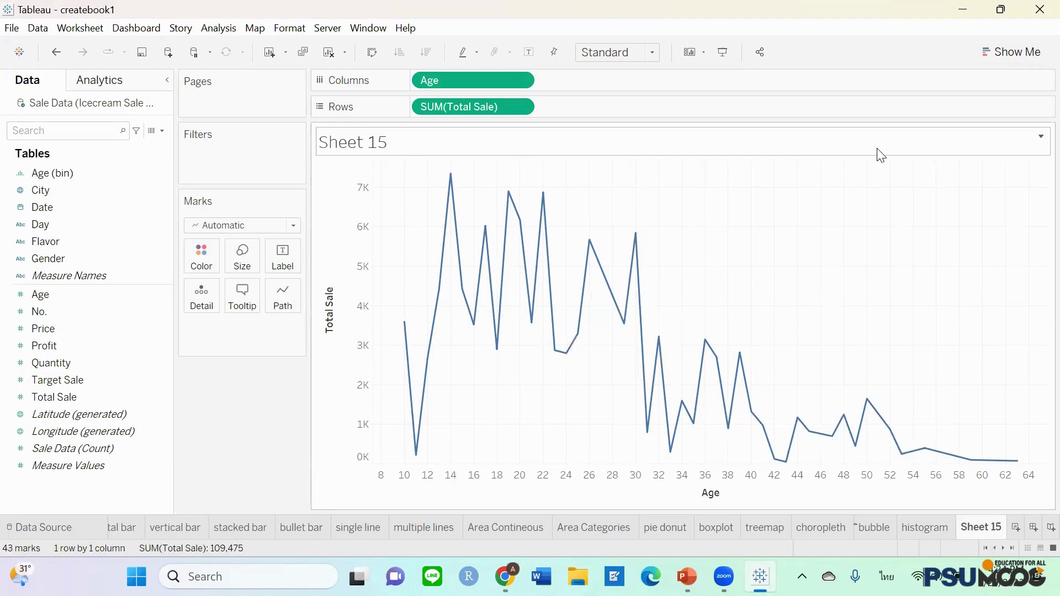
pyautogui.click(291, 225)
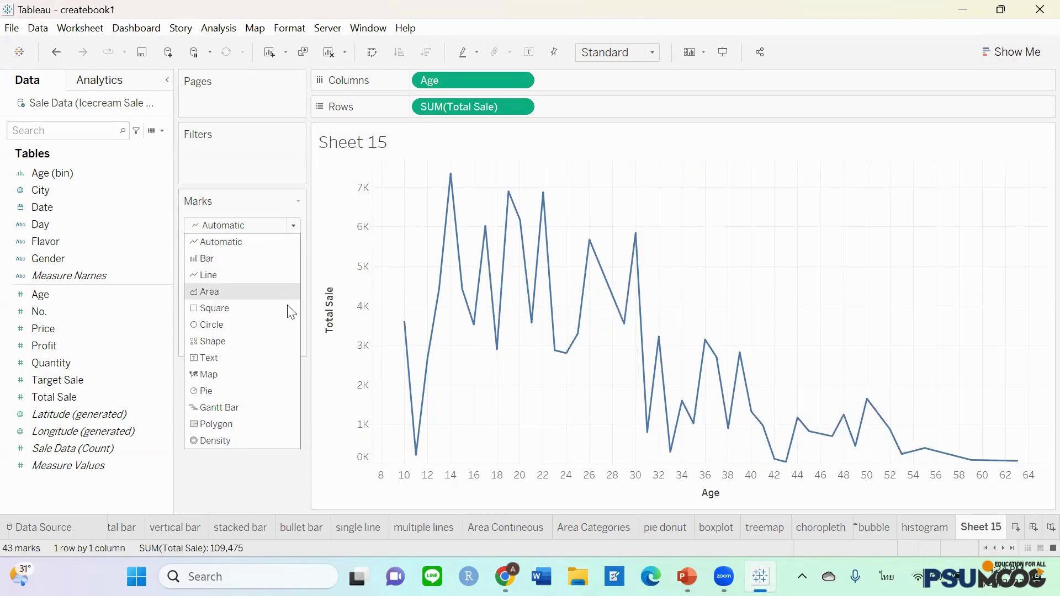
pyautogui.click(270, 330)
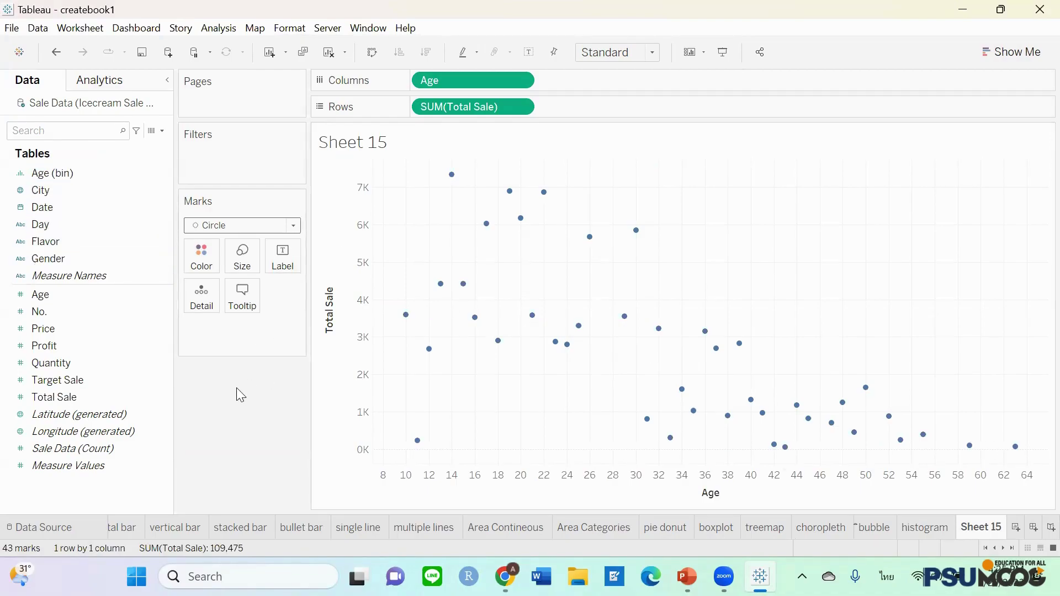
# - Add a trend line to the scatter plot of Total Sale against Age
pyautogui.click(95, 87)
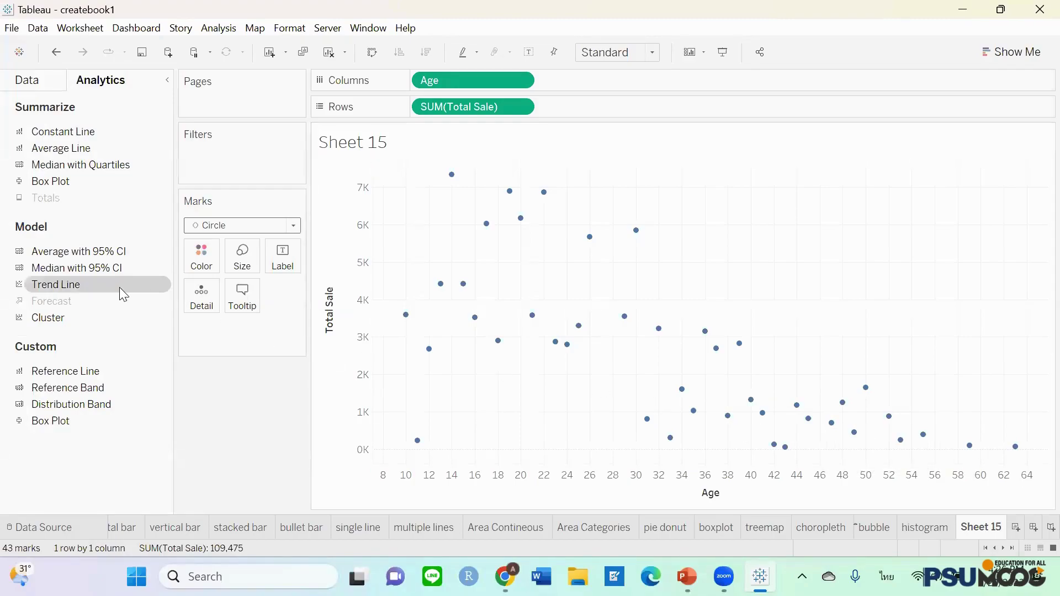
pyautogui.doubleClick(62, 287)
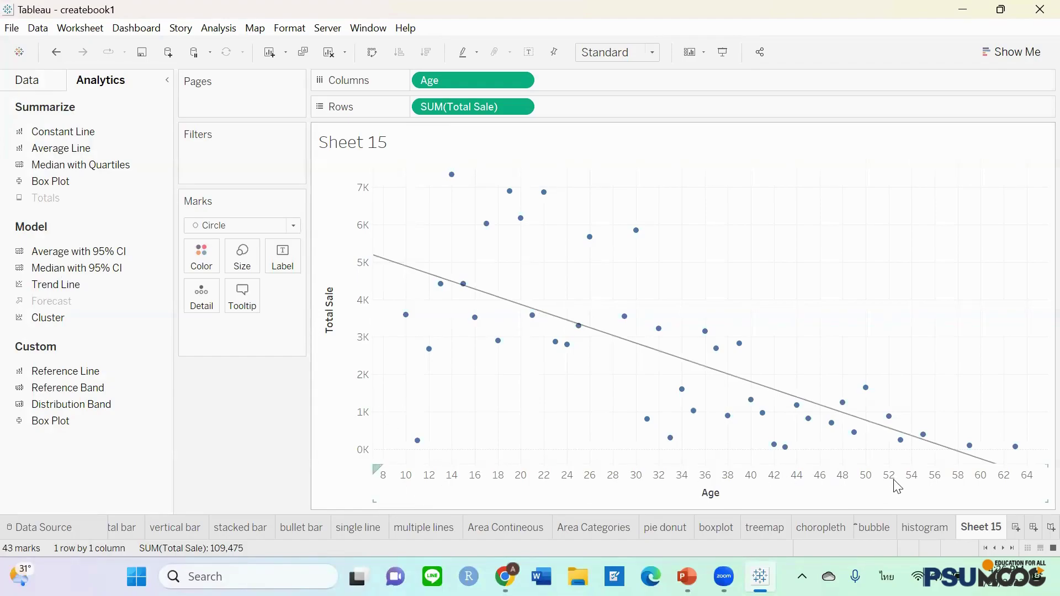
pyautogui.moveTo(939, 448)
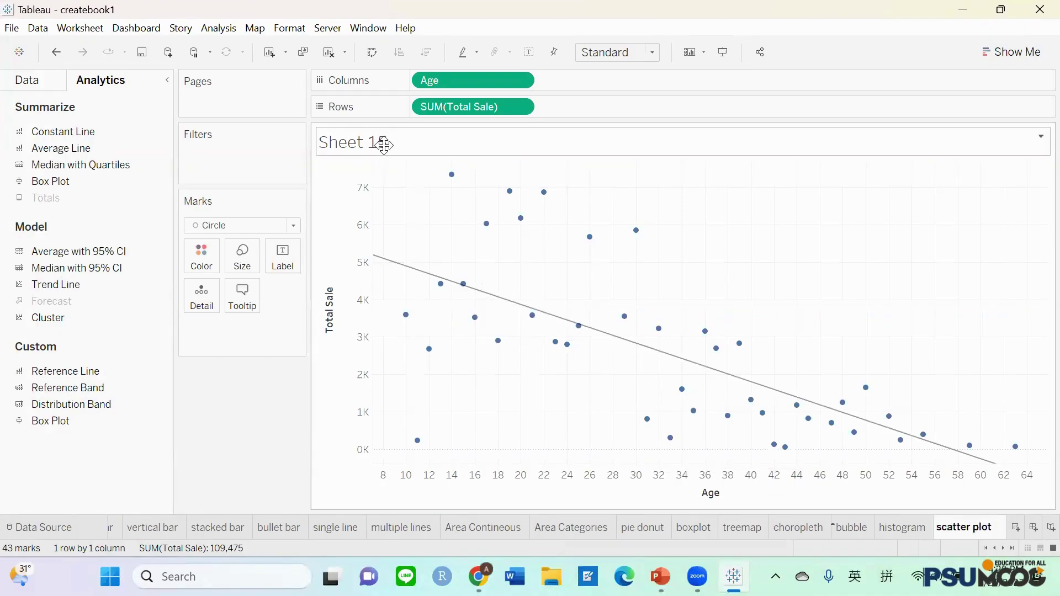
# - Name the sheet "scatter plot" and title it "แผนภาพแสดงความสัมพันธ์ระหว่าง อายุของผู้ซื้อ และ ยอดขาย" in a smaller font without underline
pyautogui.press('Return')
pyautogui.doubleClick(425, 157)
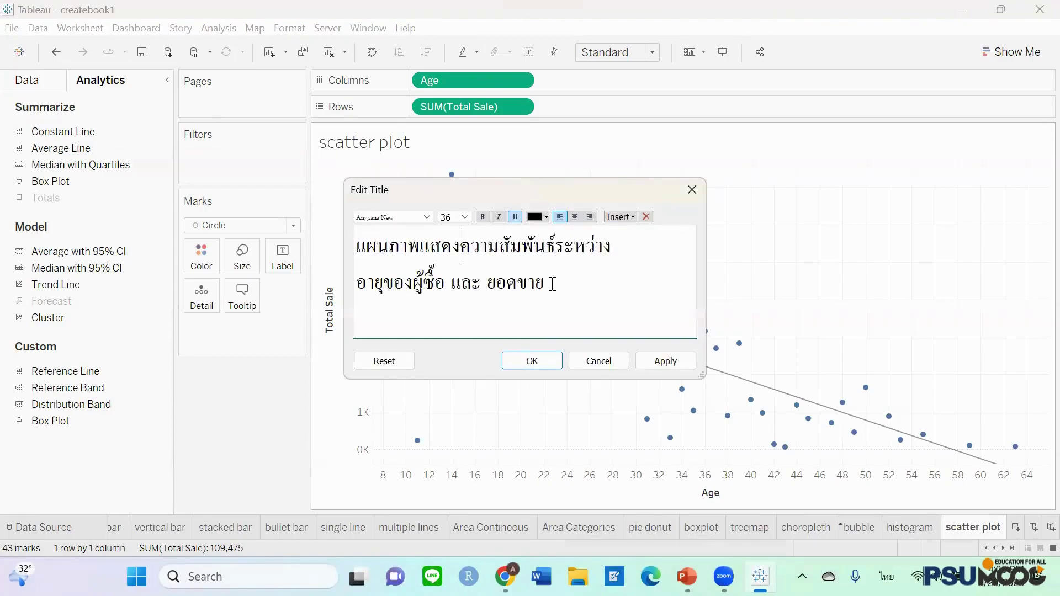
pyautogui.hotkey('ctrl', 'a')
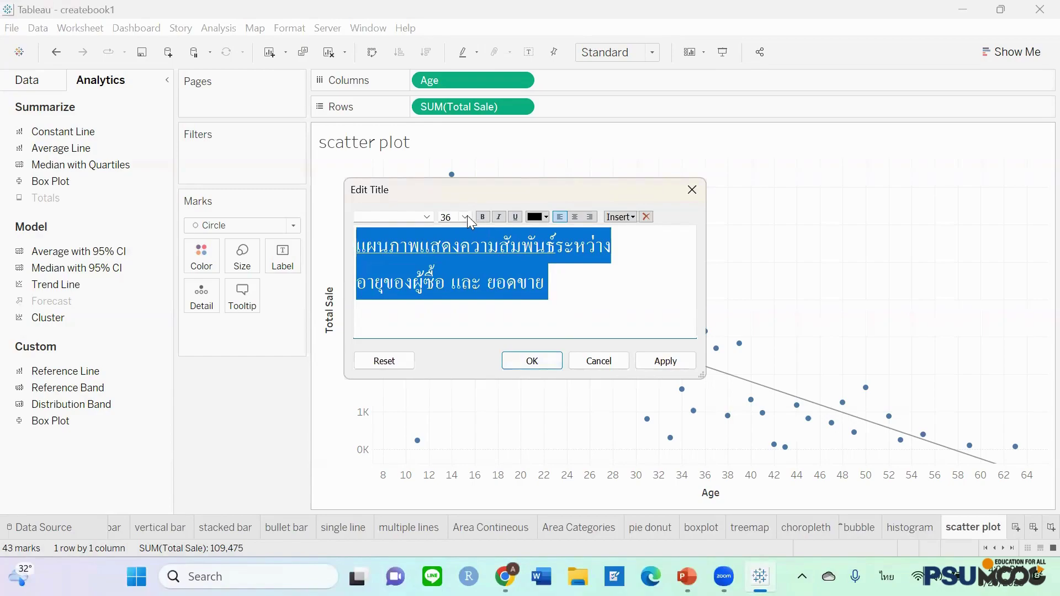
pyautogui.click(549, 361)
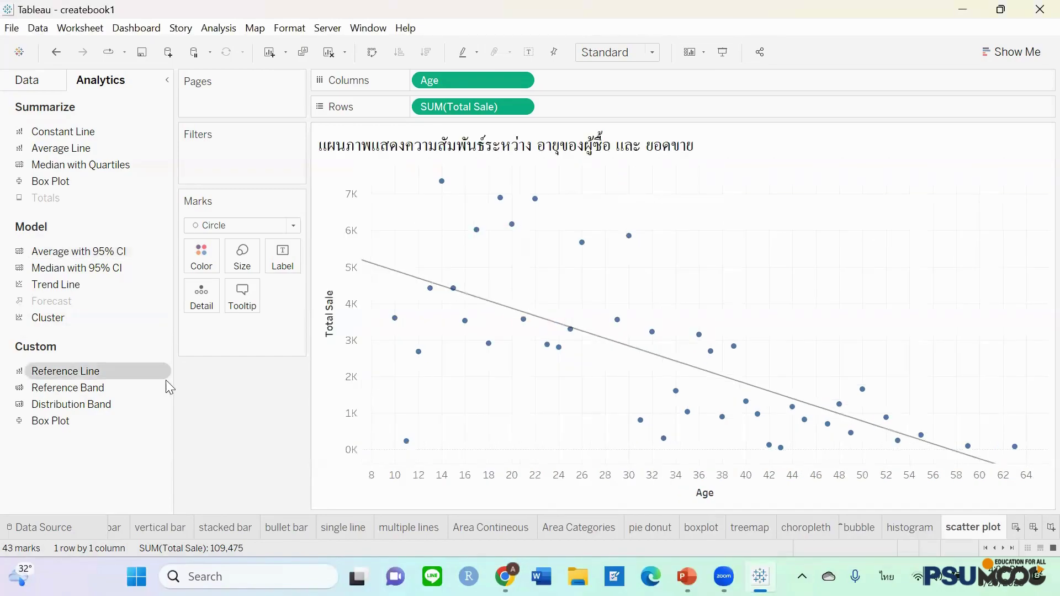